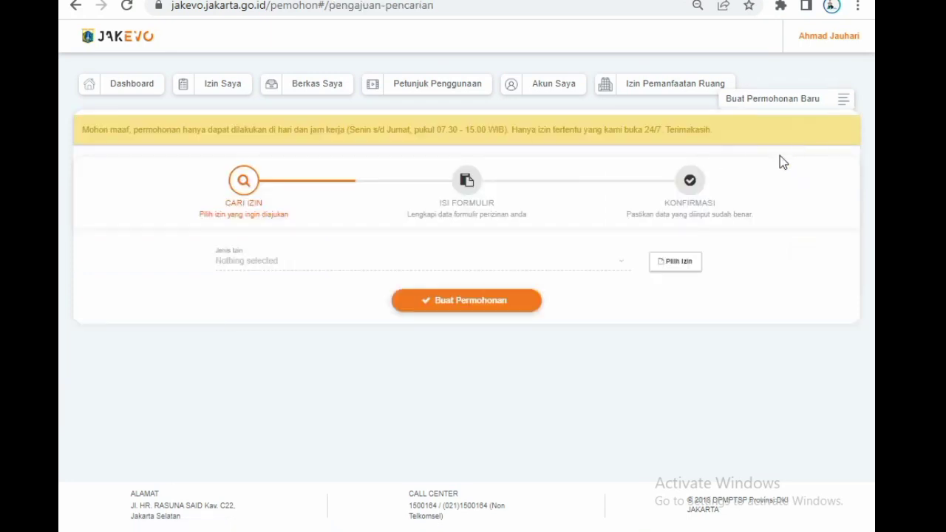
pyautogui.click(677, 264)
pyautogui.click(443, 140)
pyautogui.write('TAMAN')
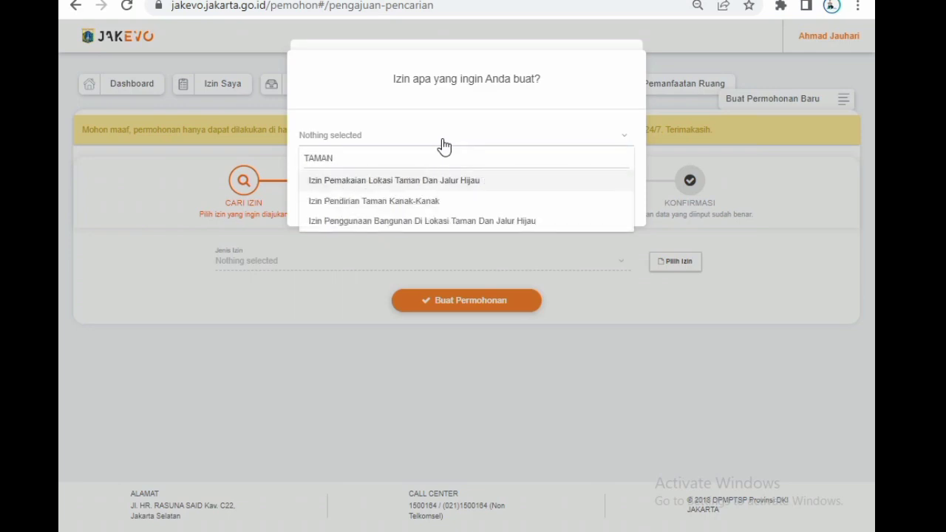
pyautogui.click(443, 181)
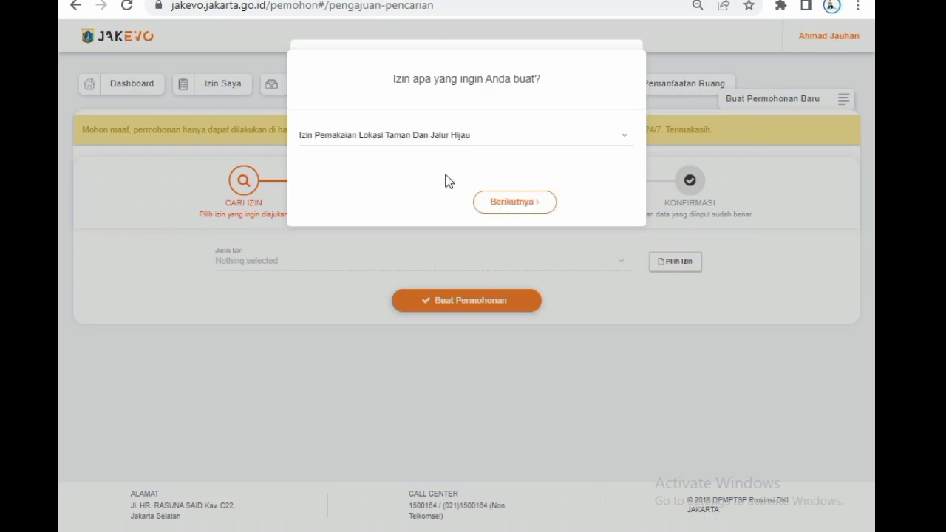
pyautogui.click(515, 207)
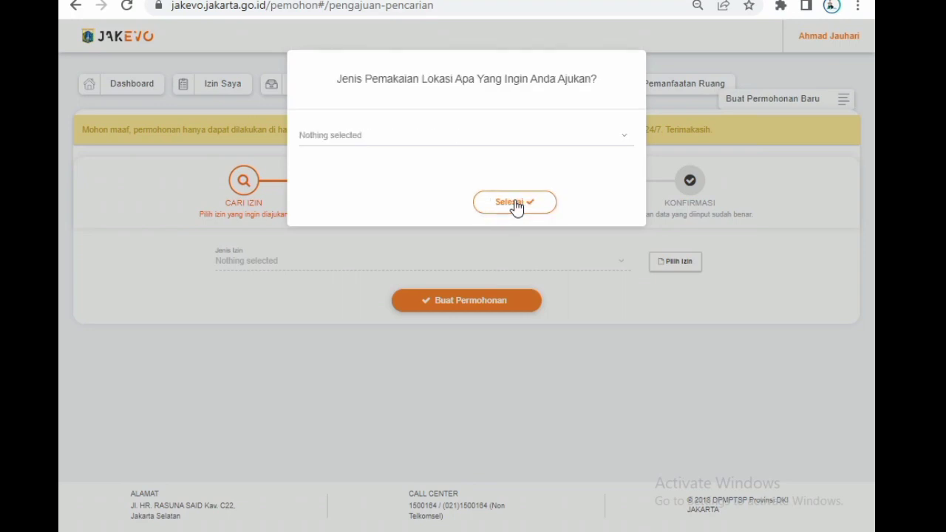
pyautogui.click(370, 145)
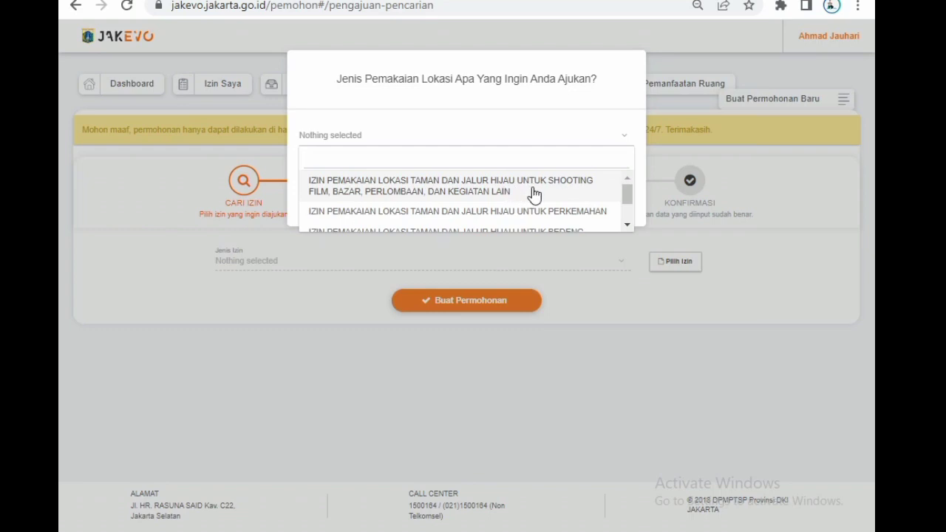
pyautogui.click(626, 226)
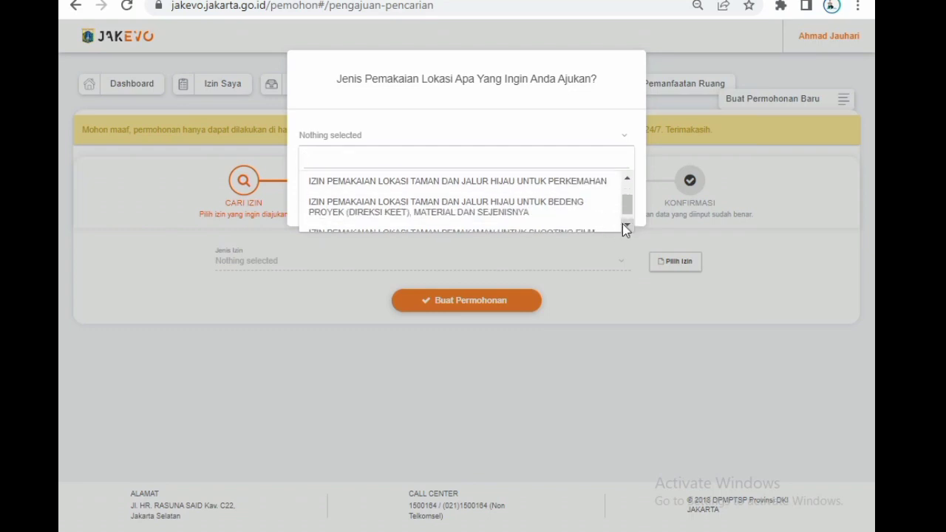
pyautogui.click(625, 226)
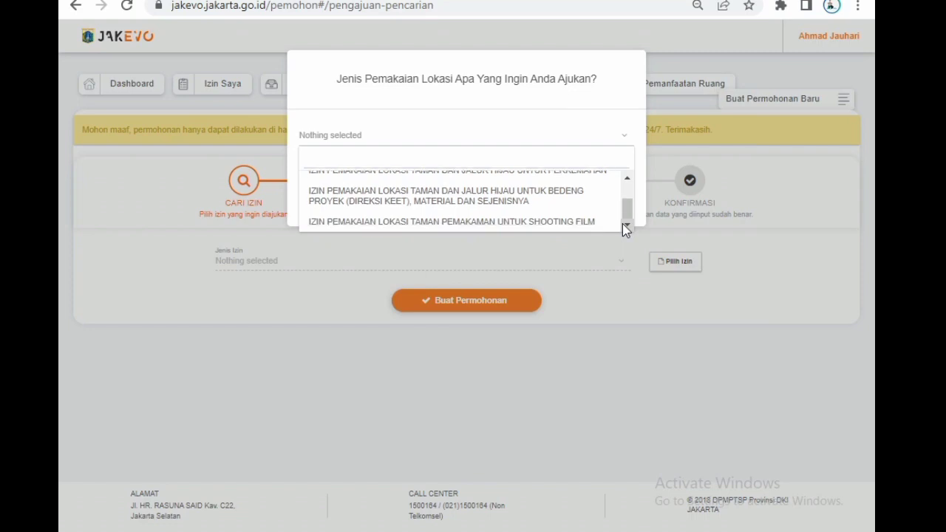
pyautogui.click(637, 299)
# Search the permit list for TAMAN, choose Izin Pemakaian Lokasi Taman Dan Jalur Hijau and continue to the location-use question.
pyautogui.click(660, 263)
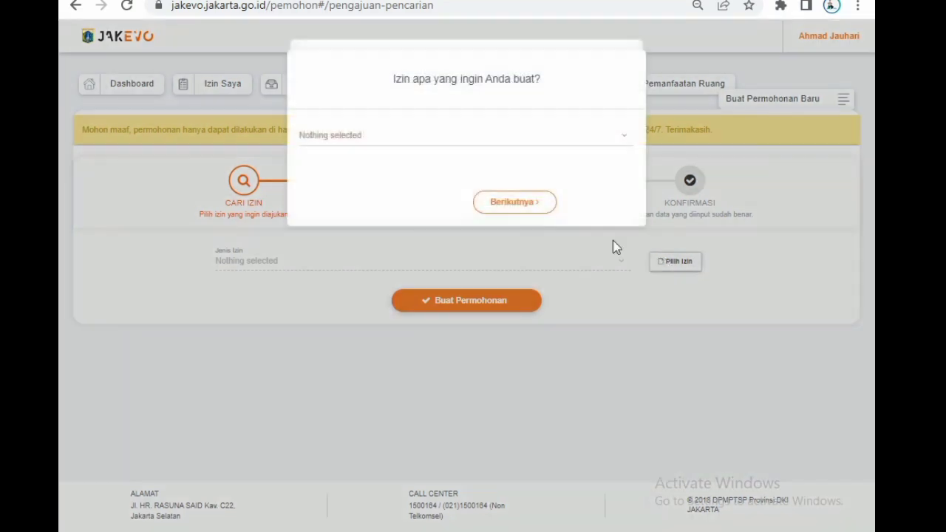
pyautogui.click(489, 140)
pyautogui.write('TAMAN')
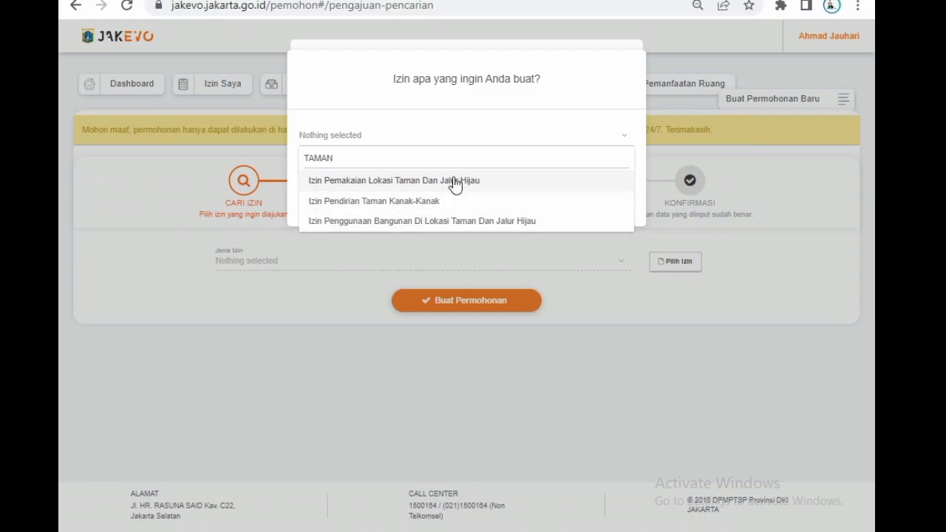
pyautogui.click(429, 183)
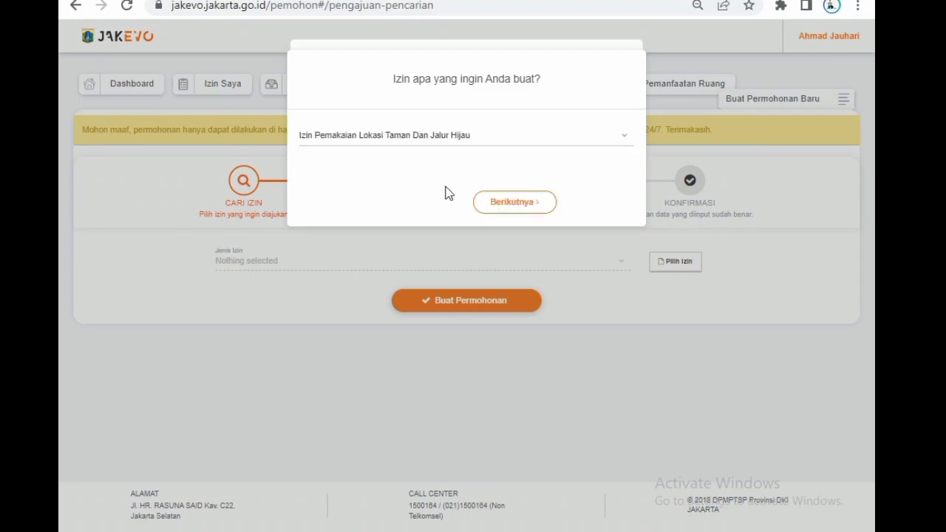
pyautogui.click(515, 207)
# Choose the park and green-belt location permit for shooting film, bazar, perlombaan, dan kegiatan lain as the usage type and finish the permit selection.
pyautogui.click(402, 147)
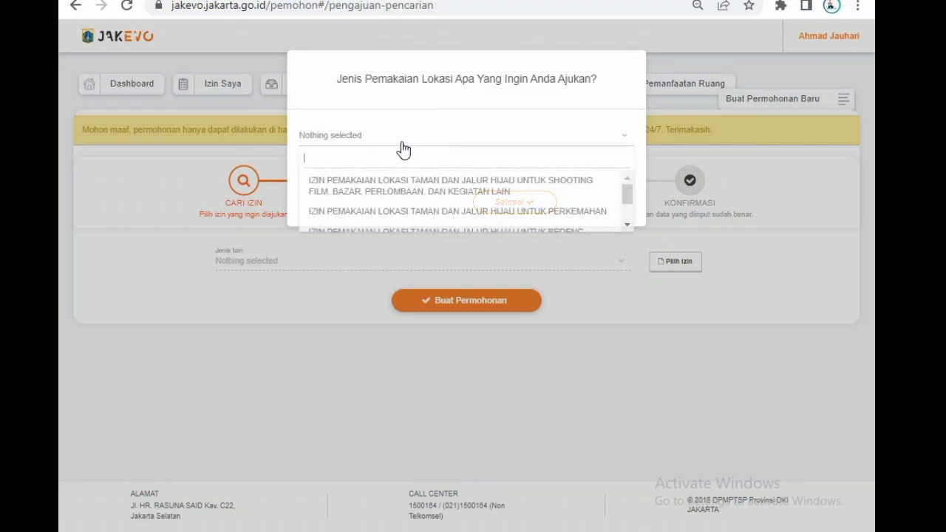
pyautogui.click(628, 223)
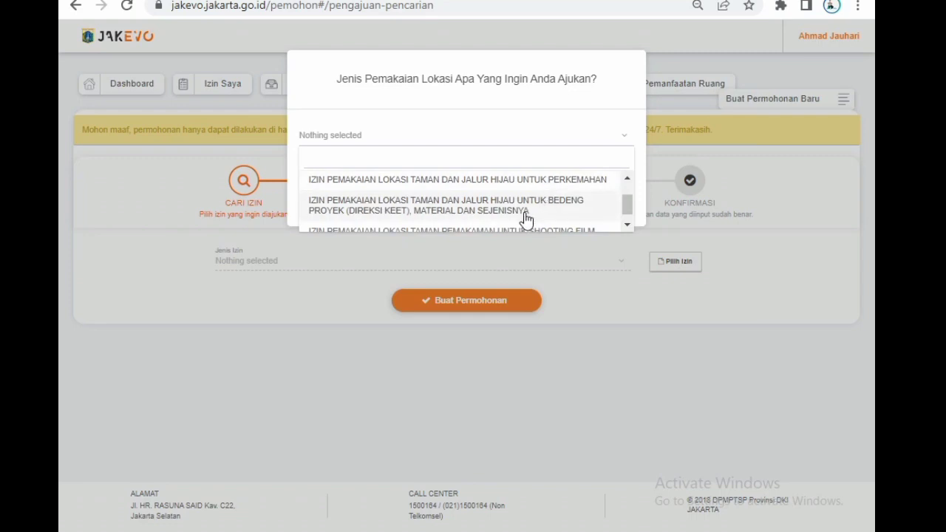
pyautogui.click(628, 225)
pyautogui.click(626, 180)
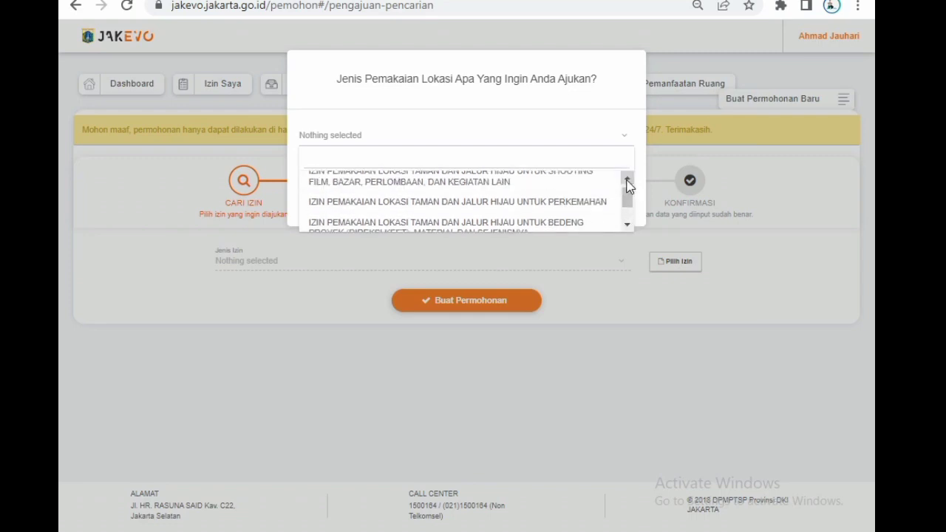
pyautogui.click(456, 185)
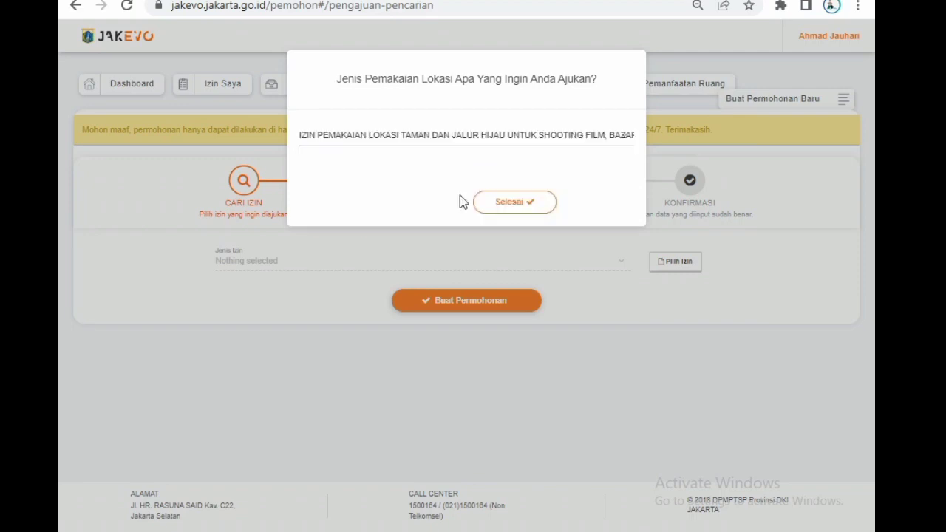
pyautogui.click(508, 204)
# Set Tipe Perizinan to Perorangan and find the location with TAMAN TEBET, choosing the Taman Tebet Timur Dalam VIII suggestion.
pyautogui.click(244, 406)
pyautogui.click(246, 425)
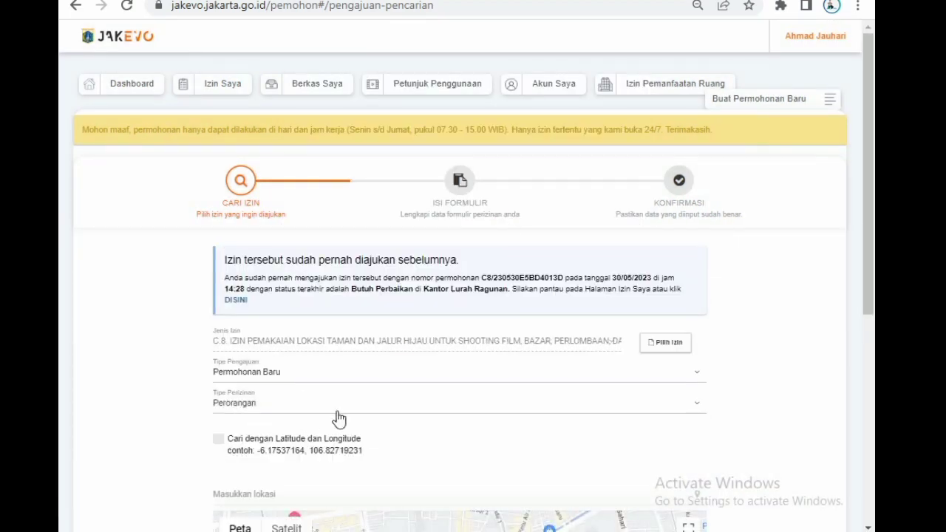
pyautogui.scroll(-2, 333, 418)
pyautogui.scroll(-1, 350, 408)
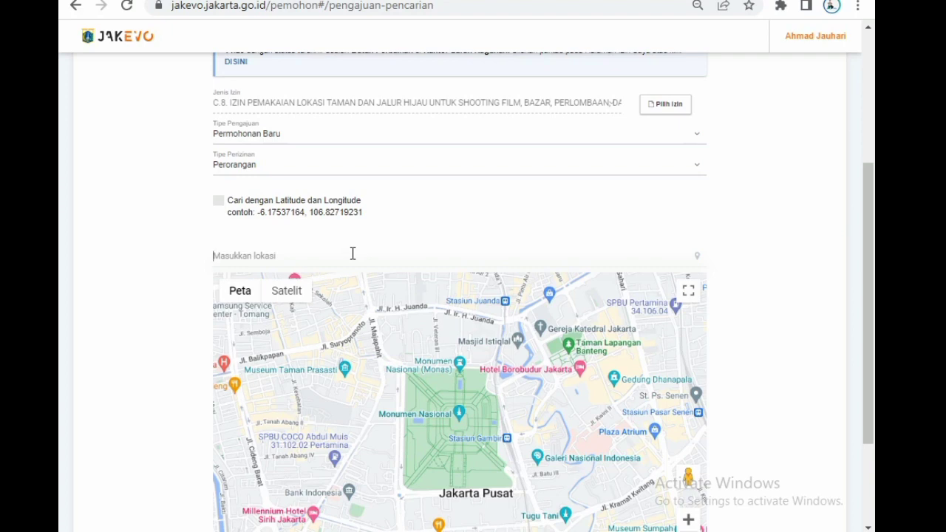
pyautogui.write('TAMAN TEBET')
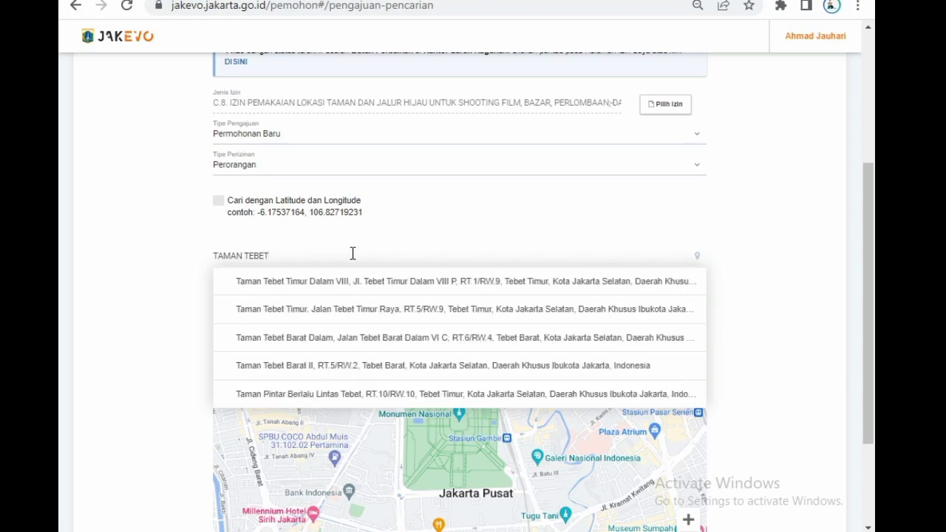
pyautogui.click(346, 284)
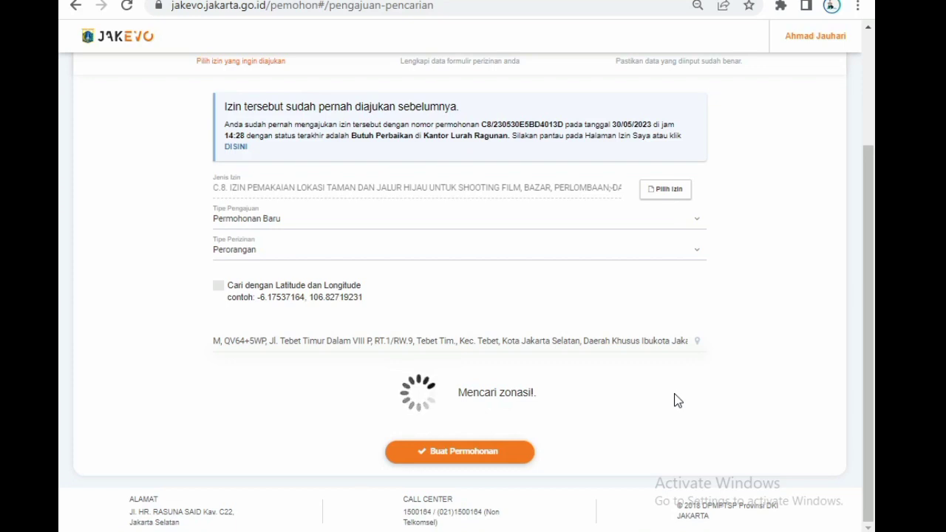
# Locate Taman Hutan Kota Tebet on the full-screen zoning map and mark it as the permit location.
pyautogui.scroll(-1, 674, 393)
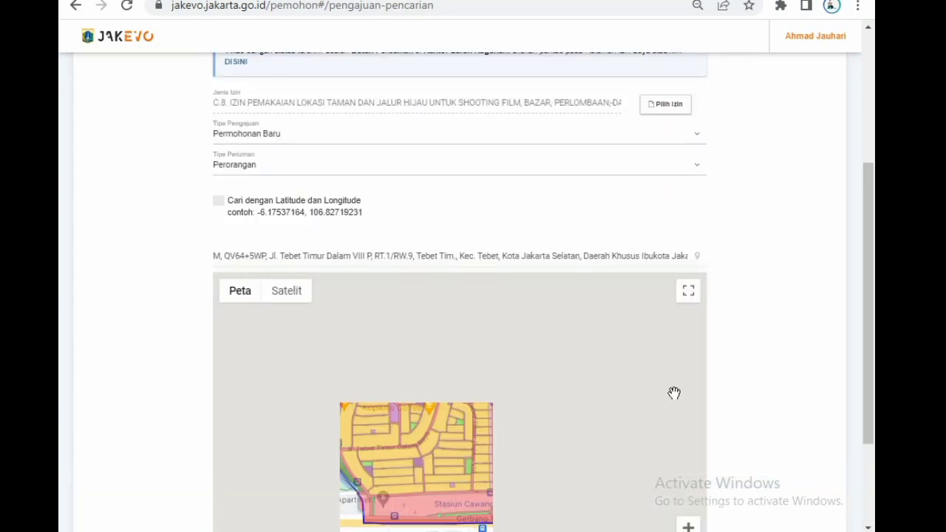
pyautogui.click(690, 297)
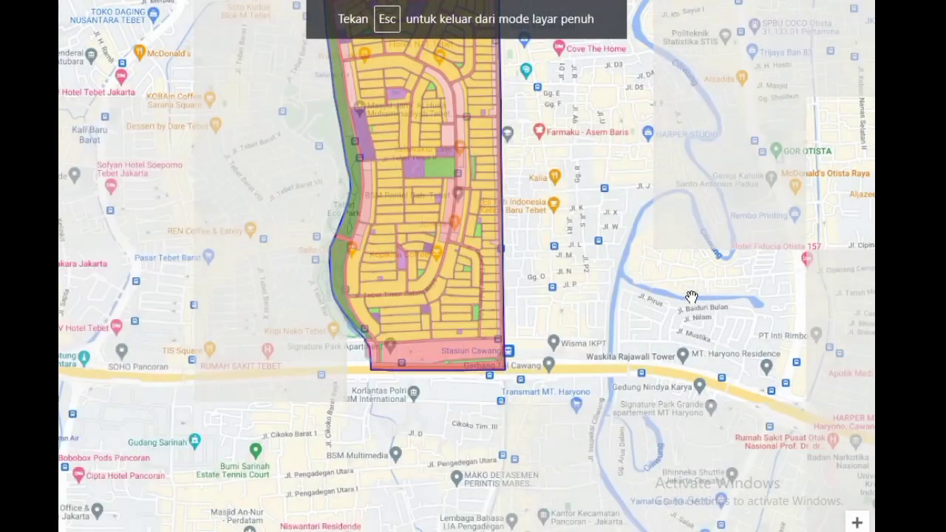
pyautogui.moveTo(456, 287); pyautogui.dragTo(473, 437)
pyautogui.scroll(2, 369, 176)
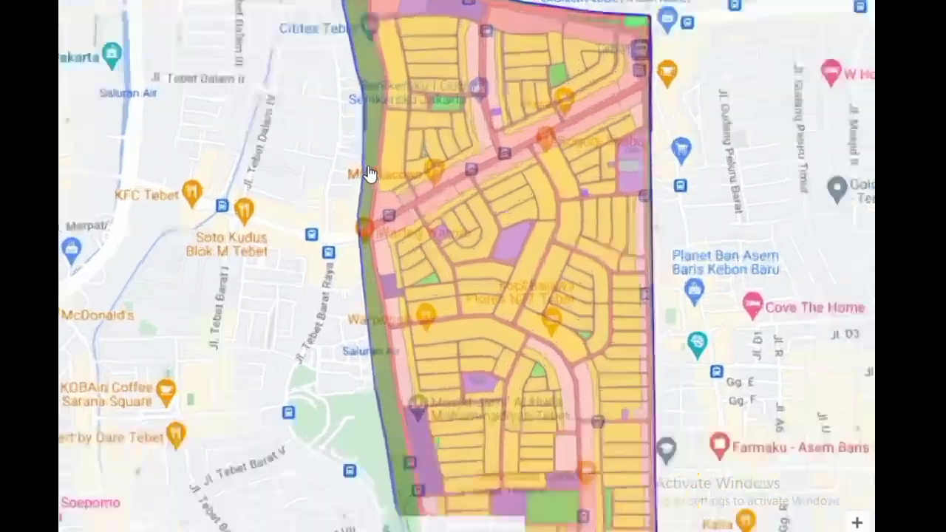
pyautogui.moveTo(465, 436); pyautogui.dragTo(426, 356)
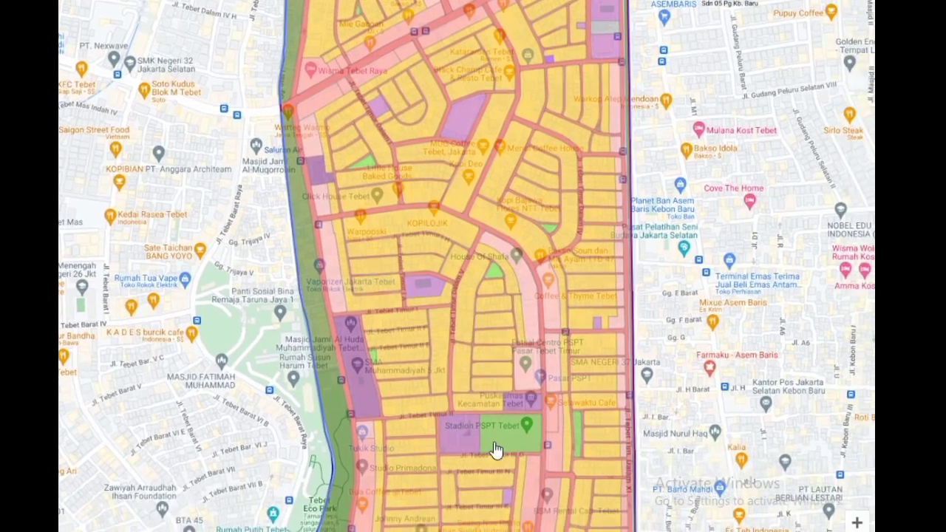
pyautogui.scroll(2, 496, 448)
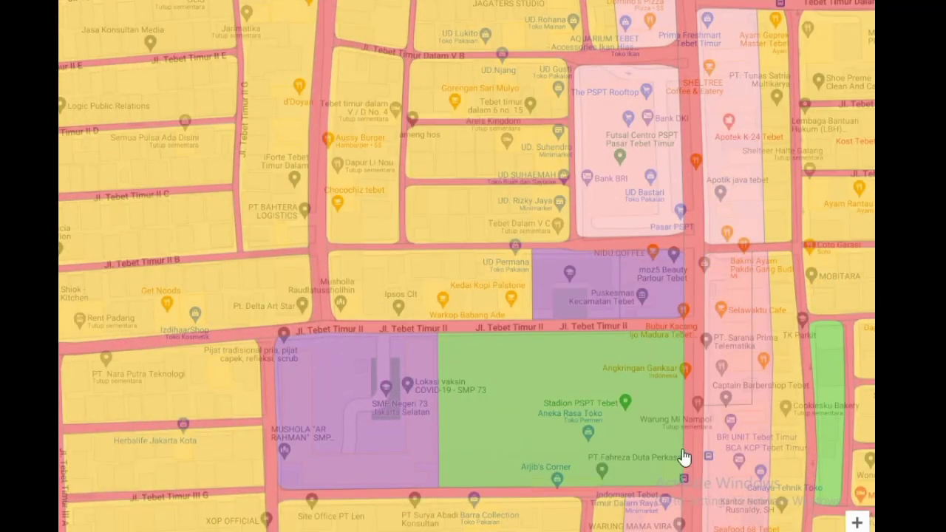
pyautogui.moveTo(685, 456); pyautogui.dragTo(433, 448)
pyautogui.scroll(1, 517, 439)
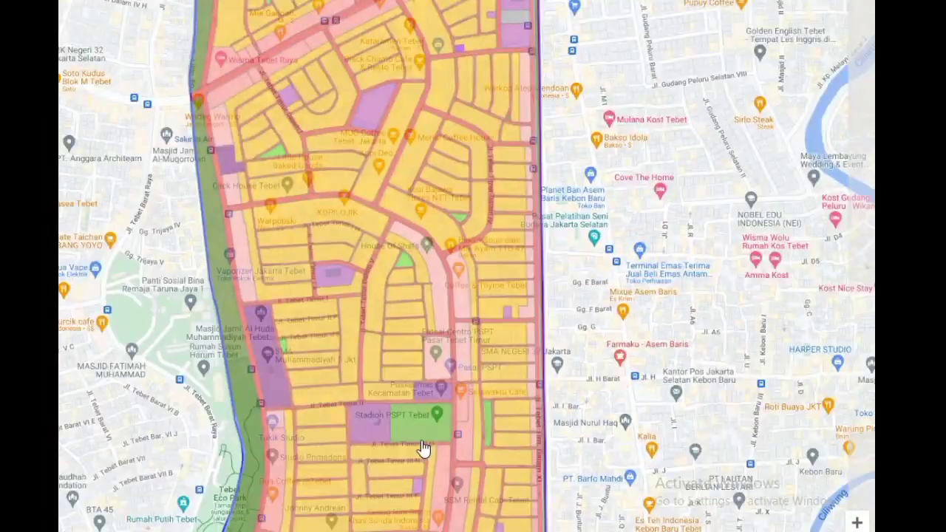
pyautogui.moveTo(423, 447); pyautogui.dragTo(511, 255)
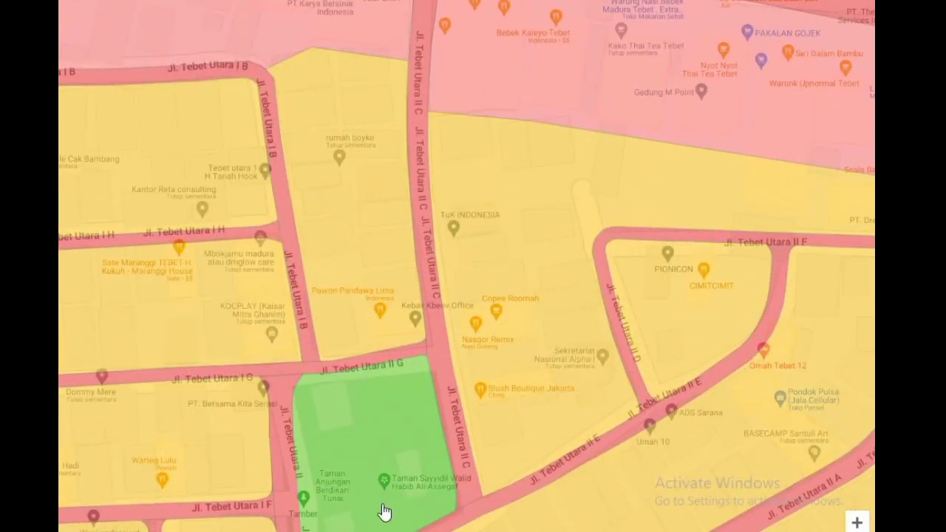
pyautogui.scroll(-5, 386, 508)
pyautogui.scroll(3, 543, 231)
pyautogui.scroll(-4, 544, 231)
pyautogui.scroll(4, 539, 300)
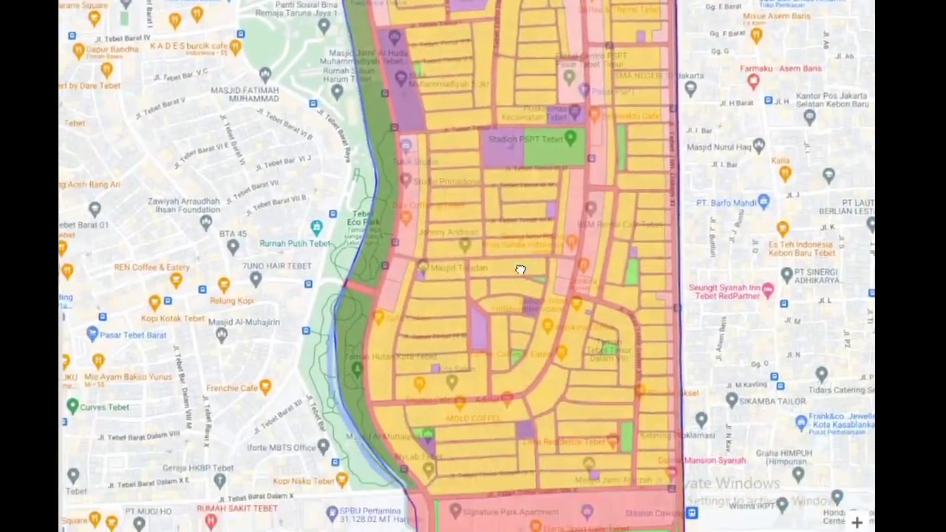
pyautogui.scroll(6, 359, 384)
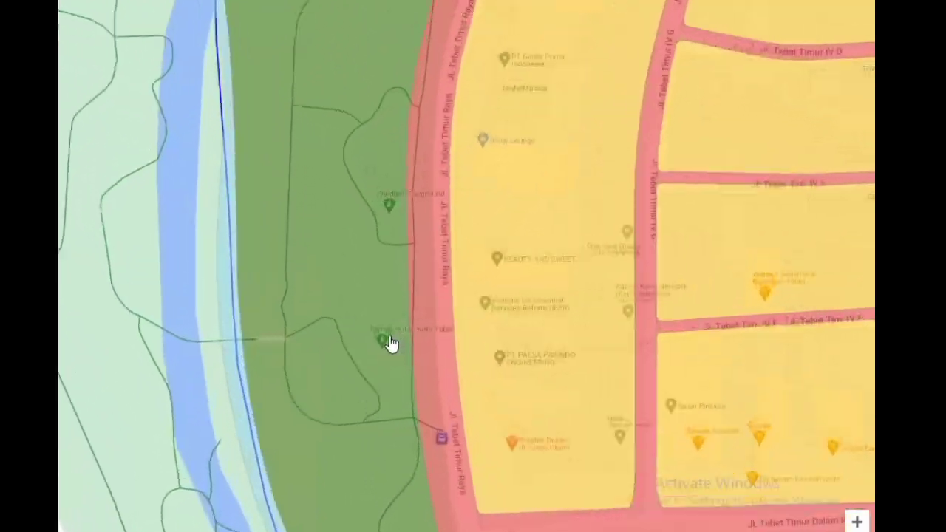
pyautogui.scroll(3, 384, 370)
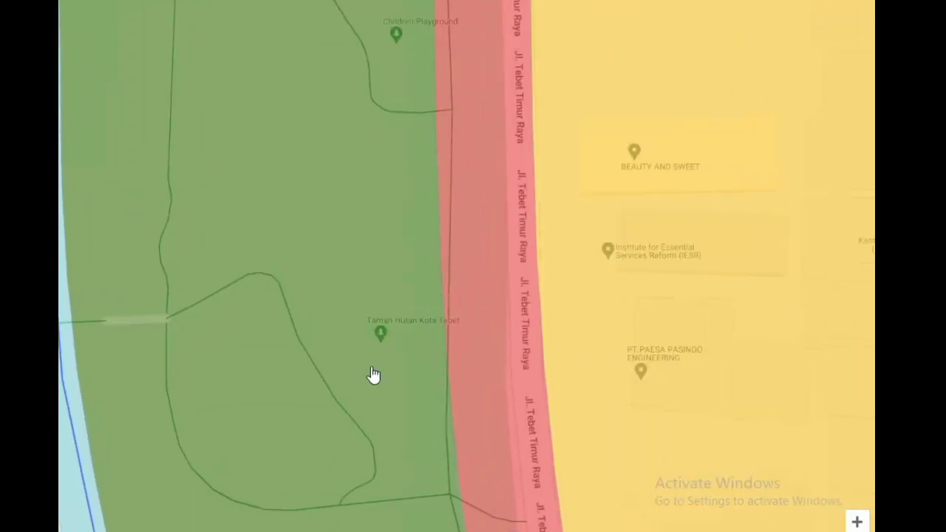
pyautogui.click(380, 338)
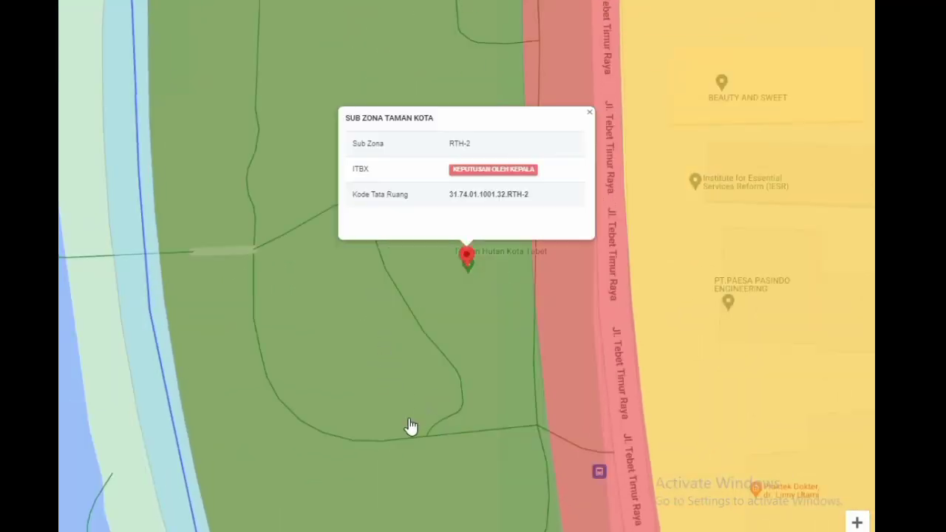
# Leave the full-screen map and create the application for the marked location.
pyautogui.press('Escape')
pyautogui.scroll(-3, 734, 222)
pyautogui.click(468, 458)
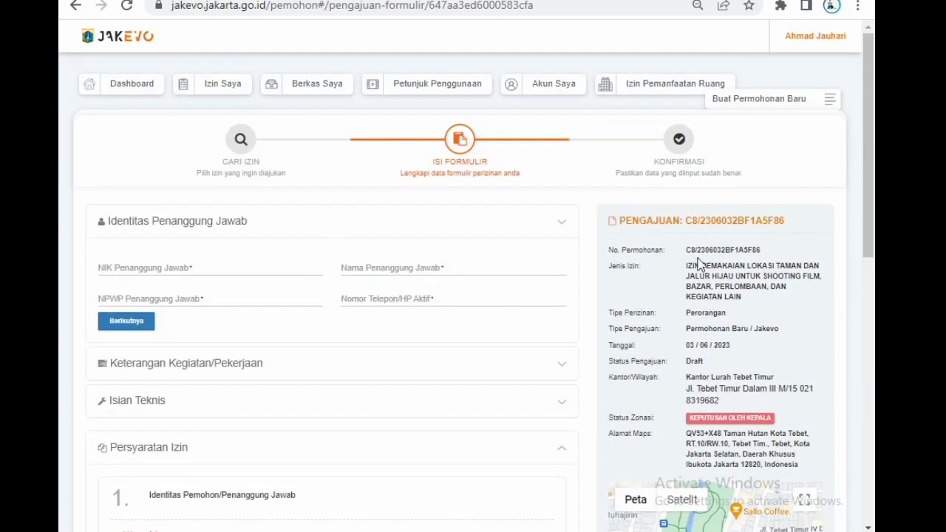
# Review the application summary, including the application number, permit type, submission date and responsible office.
pyautogui.moveTo(690, 250); pyautogui.dragTo(753, 251)
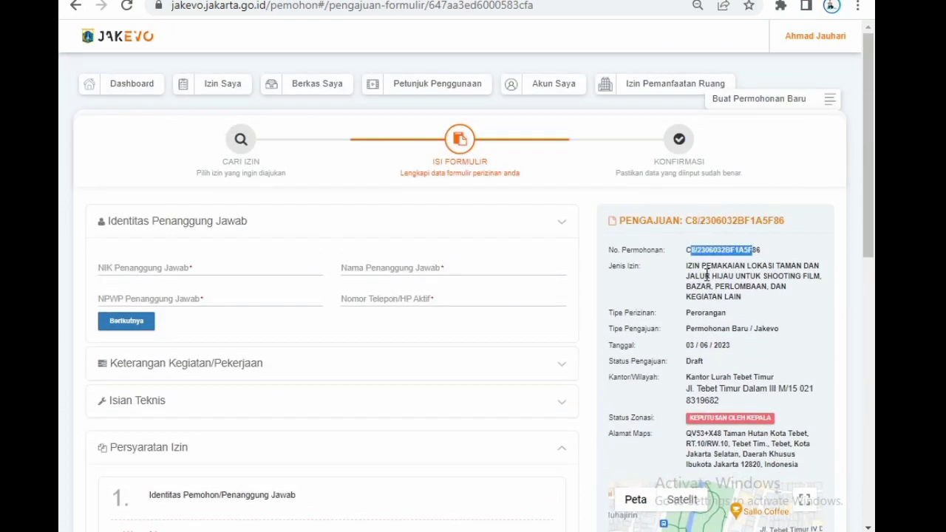
pyautogui.moveTo(704, 276); pyautogui.dragTo(745, 277)
pyautogui.moveTo(708, 312); pyautogui.dragTo(713, 345)
pyautogui.click(704, 313)
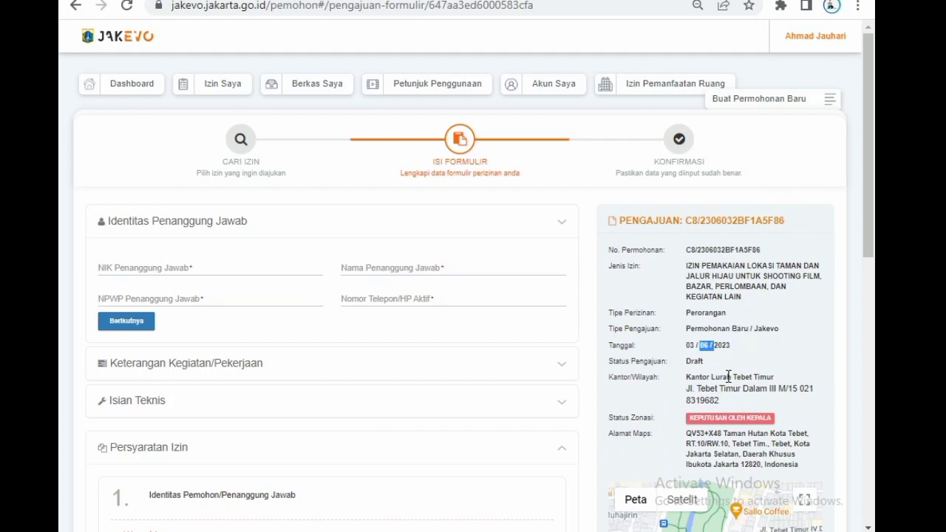
pyautogui.scroll(-1, 727, 377)
pyautogui.moveTo(686, 297); pyautogui.dragTo(781, 307)
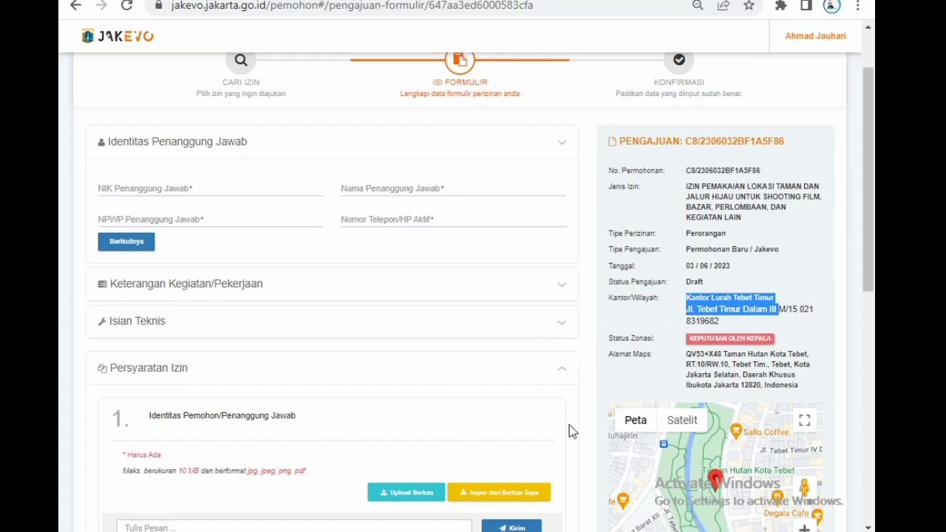
# Go through the responsible person's NIK, name, NPWP and phone fields without filling them, and proceed to Keterangan Kegiatan/Pekerjaan.
pyautogui.moveTo(248, 142); pyautogui.dragTo(102, 153)
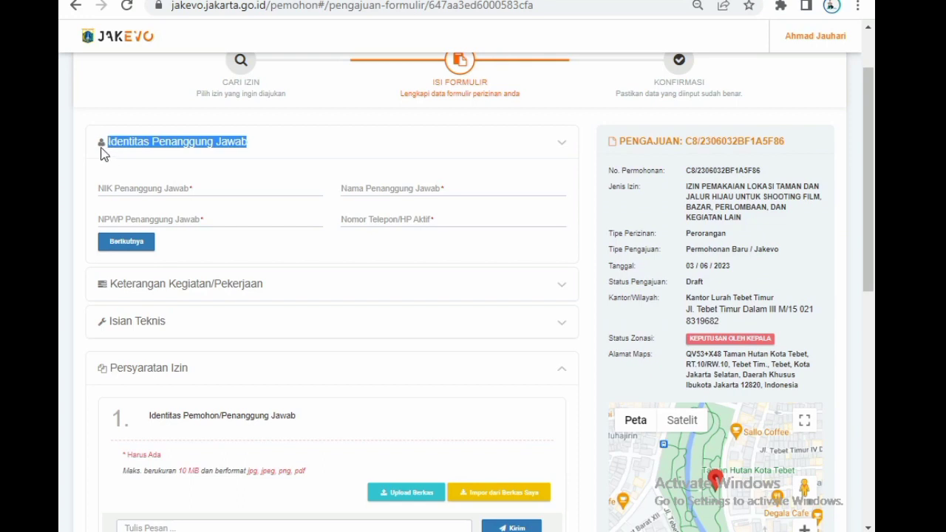
pyautogui.click(122, 189)
pyautogui.click(397, 186)
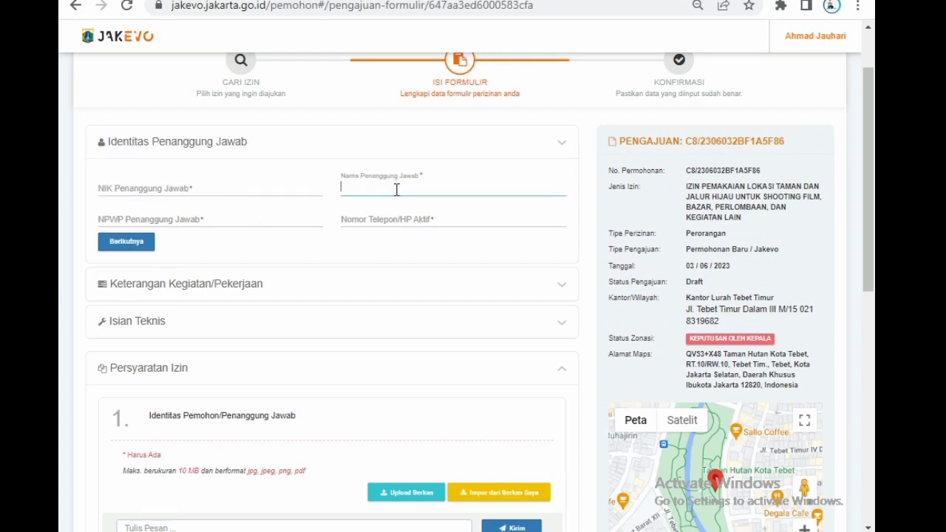
pyautogui.click(244, 224)
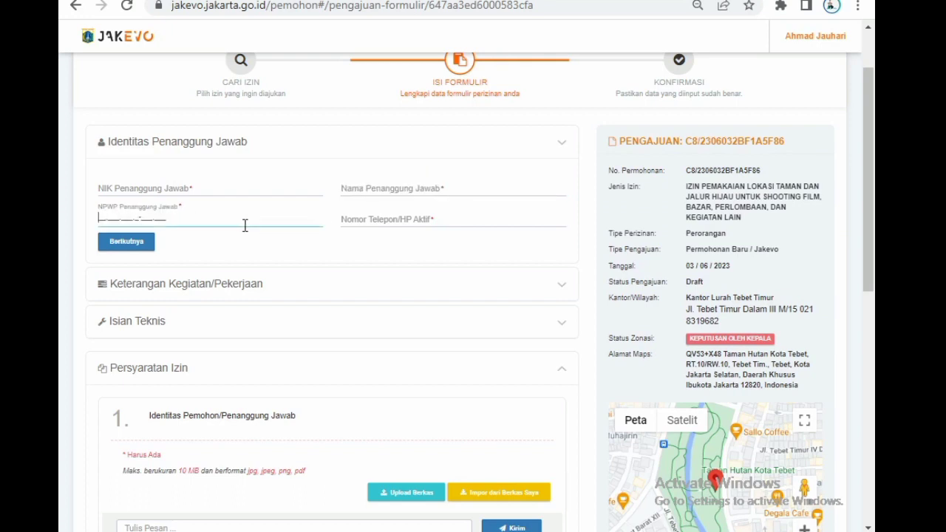
pyautogui.click(356, 220)
pyautogui.click(131, 245)
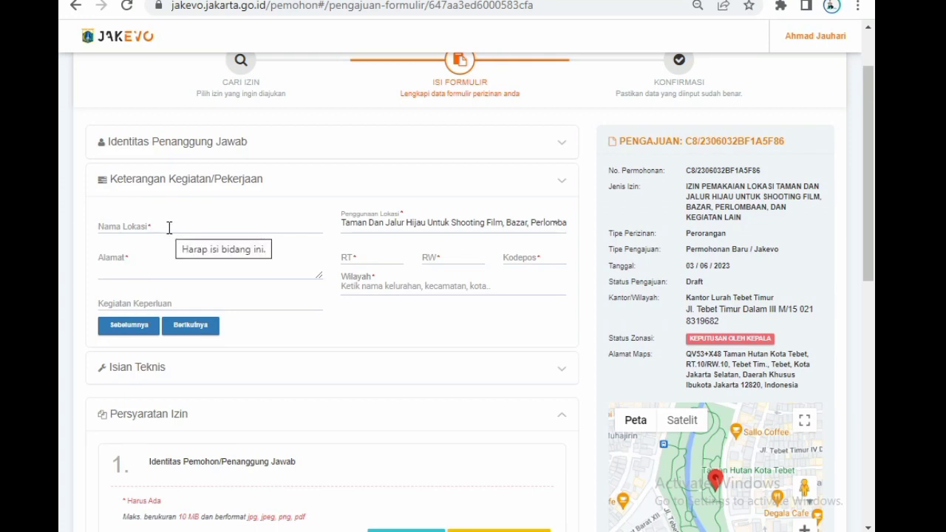
# Enter HALAL BI HALAL as the Kegiatan Keperluan, leave the location name and address empty, and proceed to Isian Teknis.
pyautogui.click(169, 228)
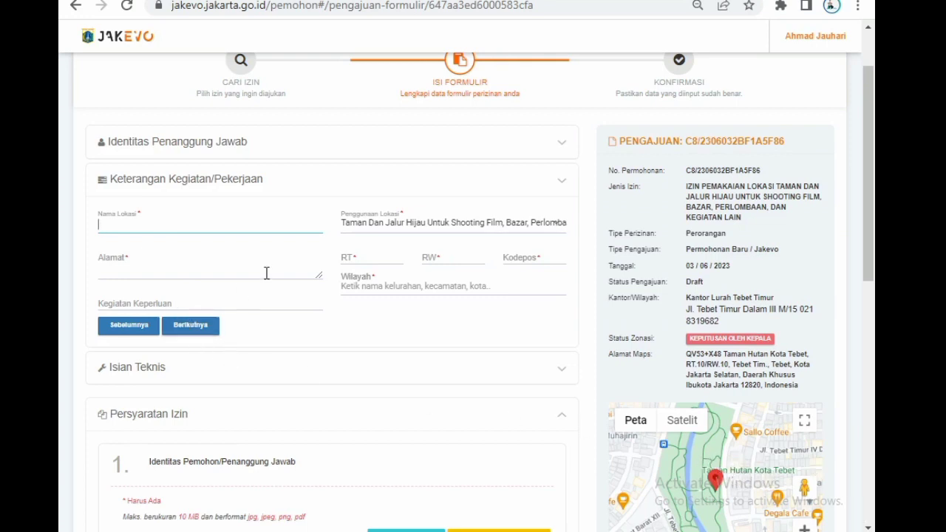
pyautogui.click(173, 270)
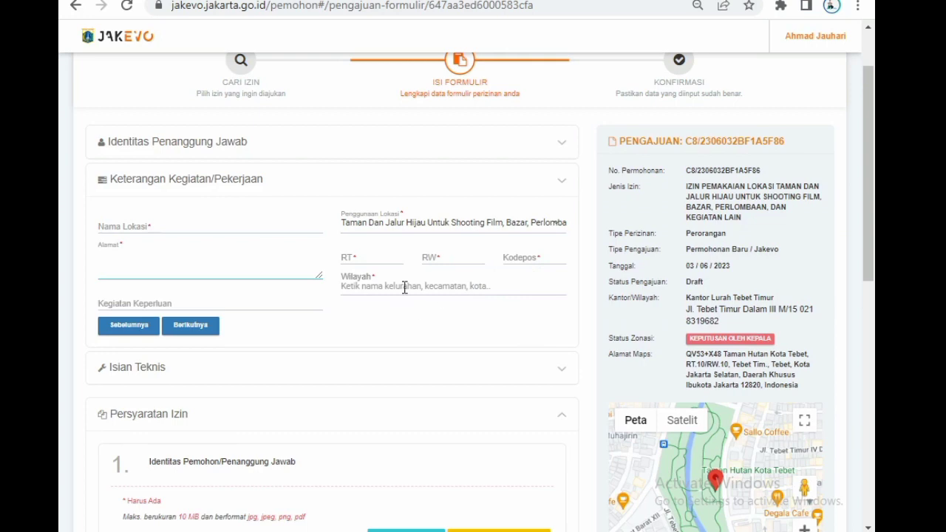
pyautogui.click(192, 301)
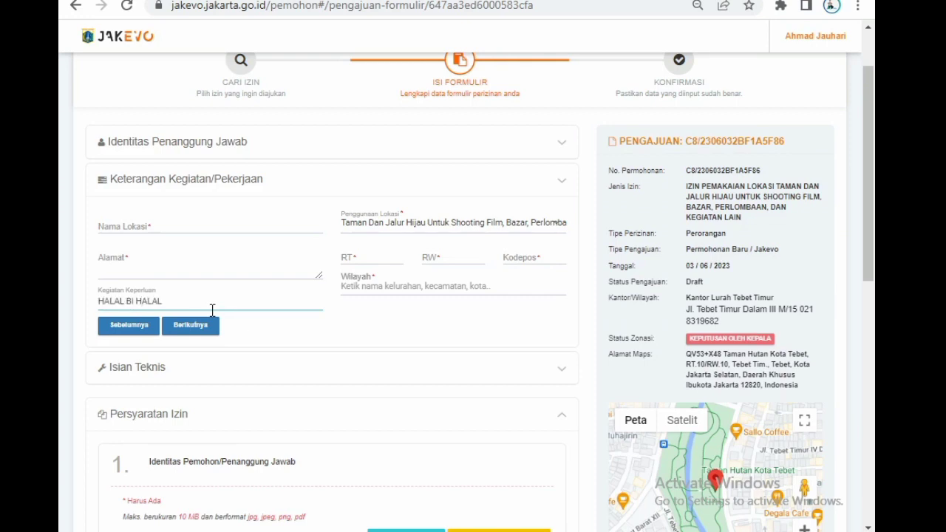
pyautogui.click(193, 325)
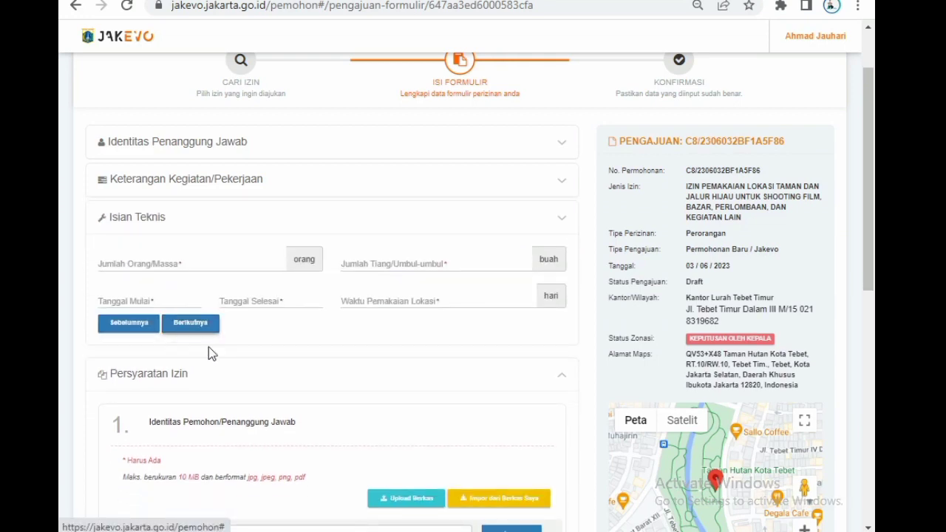
# Set Jumlah Orang/Massa to 200, Jumlah Tiang/Umbul-umbul to 1 and Waktu Pemakaian Lokasi to 1 hari.
pyautogui.click(250, 268)
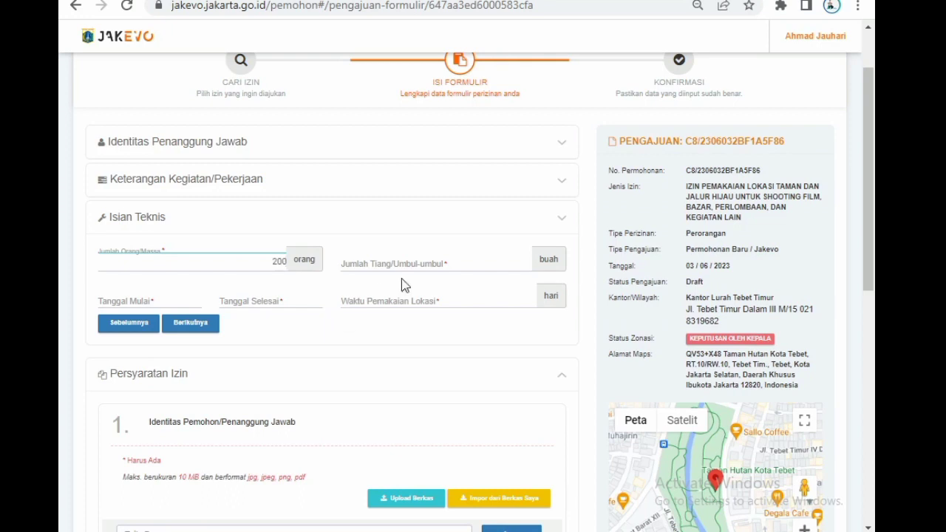
pyautogui.click(427, 258)
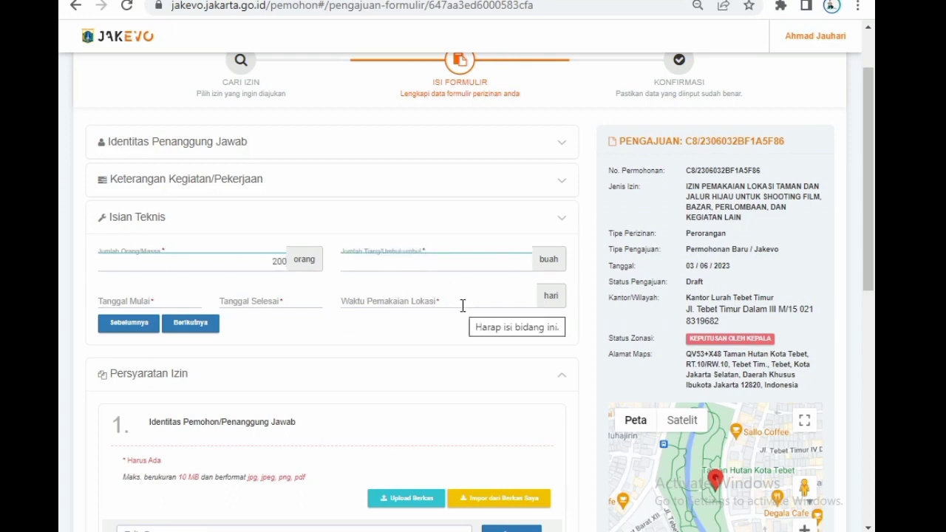
pyautogui.write('1')
pyautogui.click(507, 305)
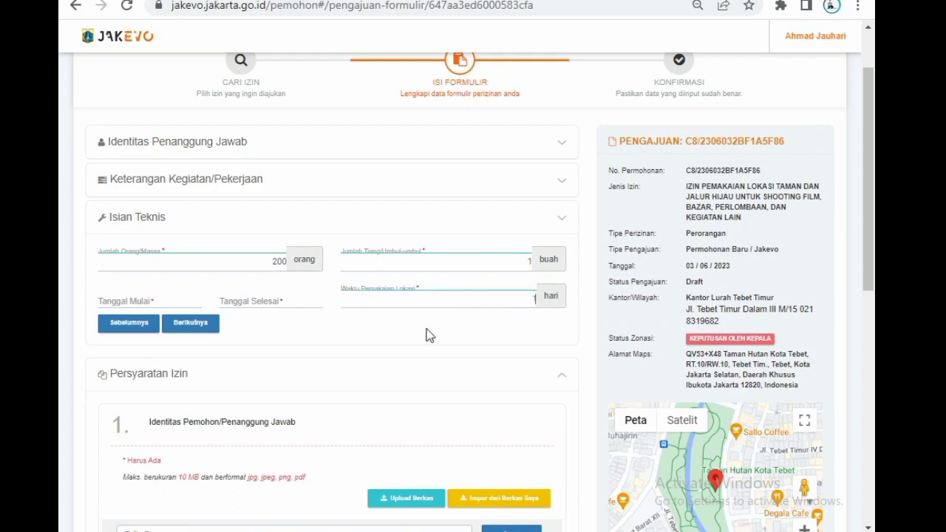
# Set Tanggal Mulai to 26/08/2023.
pyautogui.click(181, 301)
pyautogui.click(244, 320)
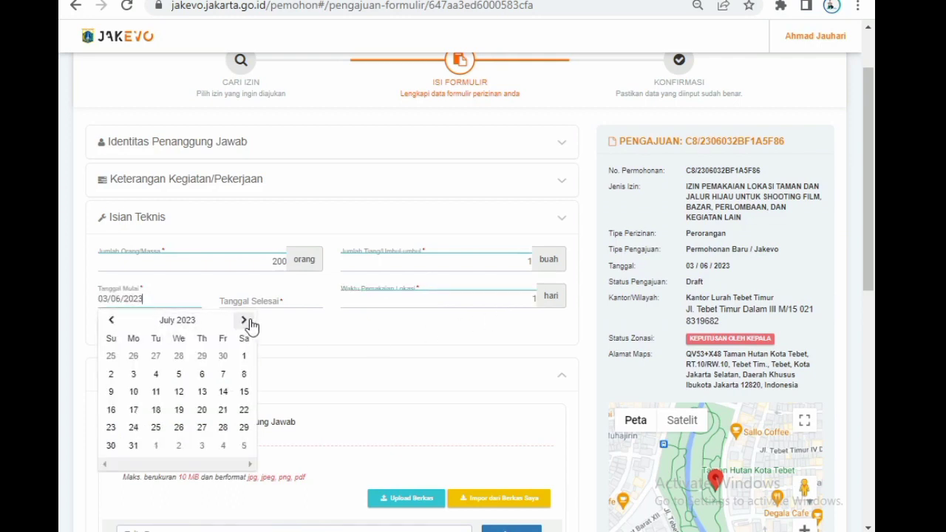
pyautogui.click(245, 319)
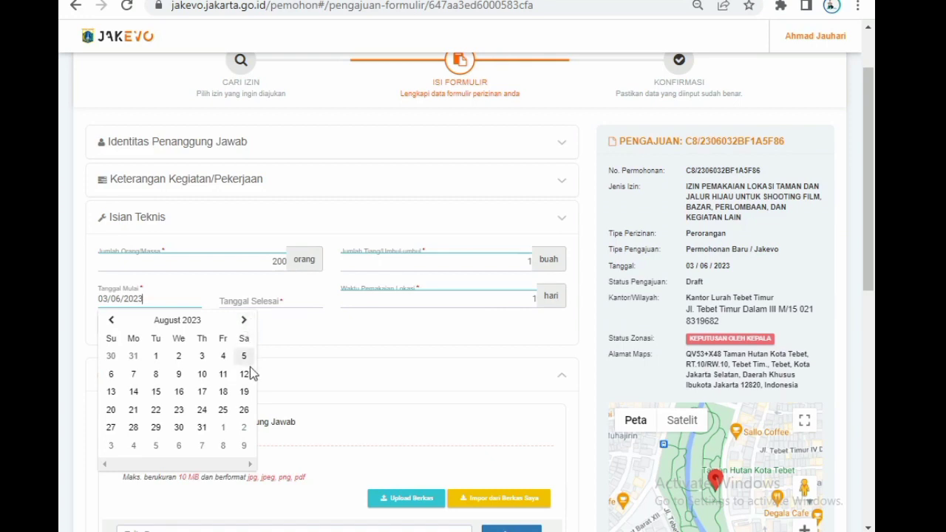
pyautogui.click(243, 410)
pyautogui.click(270, 303)
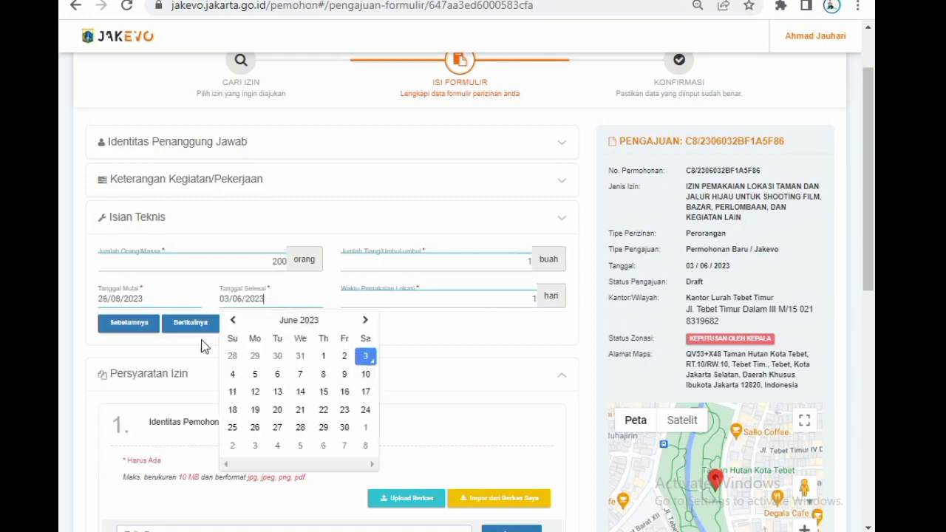
pyautogui.click(365, 320)
pyautogui.click(369, 321)
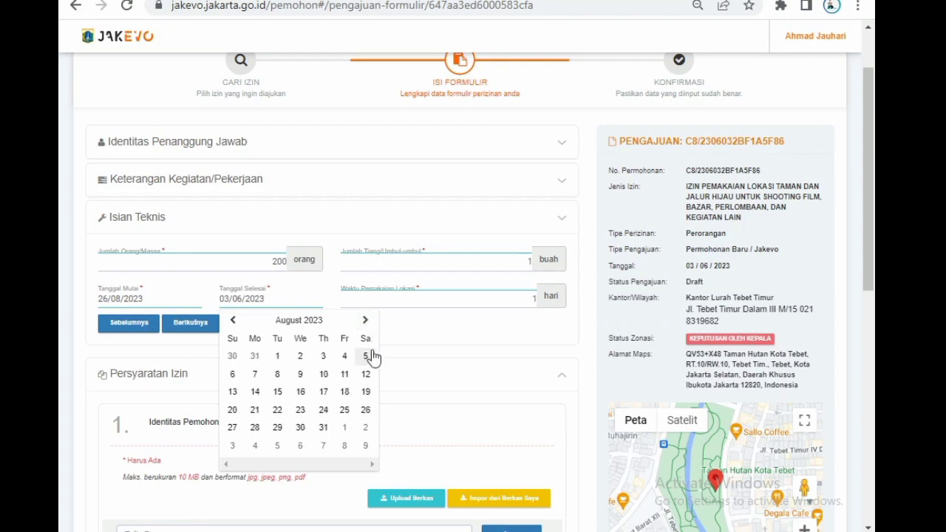
pyautogui.click(218, 324)
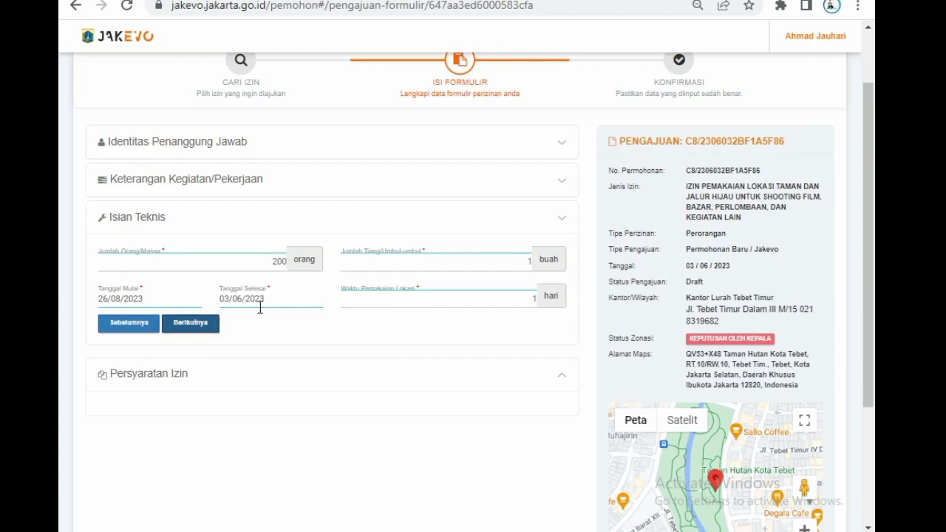
# Set Tanggal Selesai to 26/08/2023 and proceed to the Persyaratan Izin section.
pyautogui.click(288, 293)
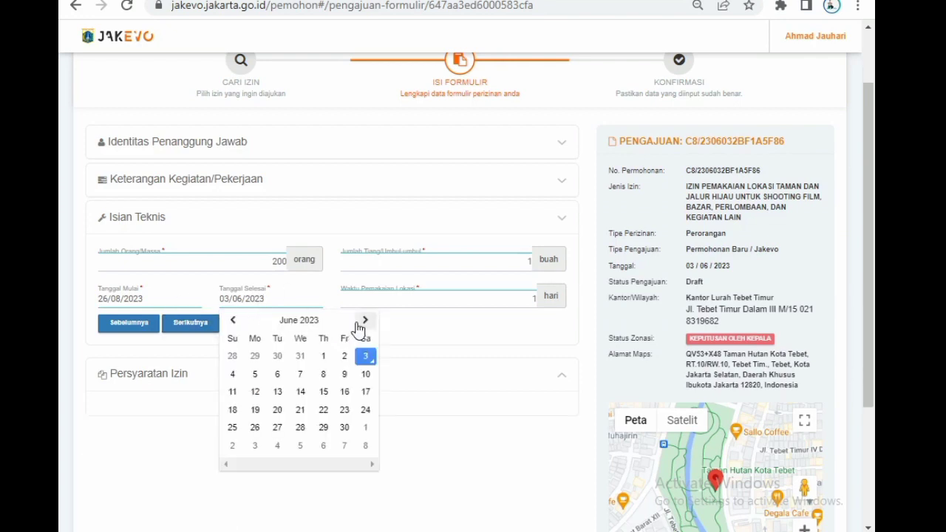
pyautogui.click(363, 323)
pyautogui.click(363, 323)
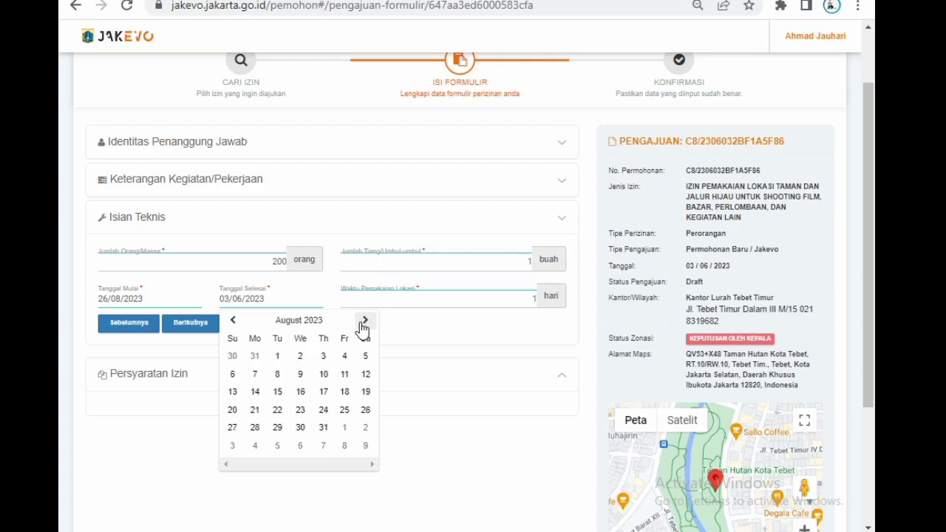
pyautogui.click(365, 410)
pyautogui.click(190, 325)
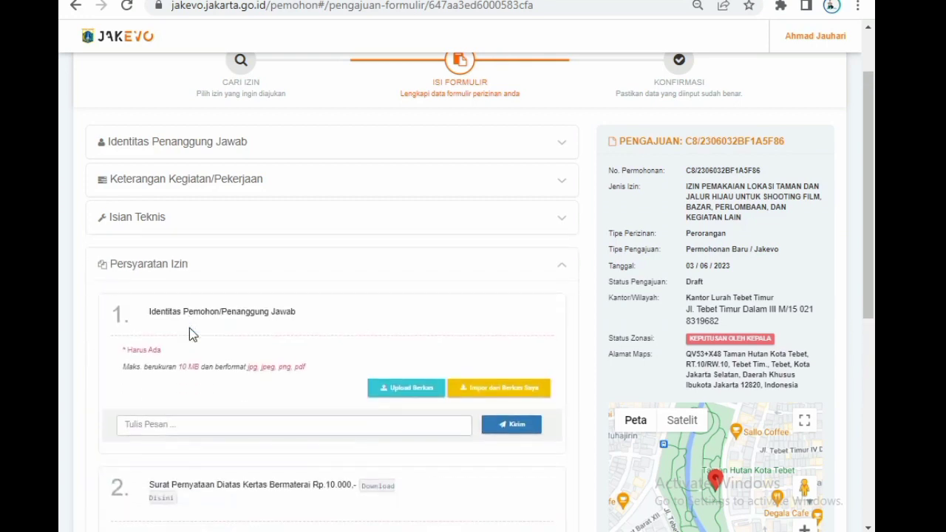
# Download the stamped Surat Pernyataan template from requirement 2 and open it in Word for editing, dismissing the Office activation wizard.
pyautogui.moveTo(308, 317); pyautogui.dragTo(125, 304)
pyautogui.moveTo(196, 305); pyautogui.dragTo(150, 308)
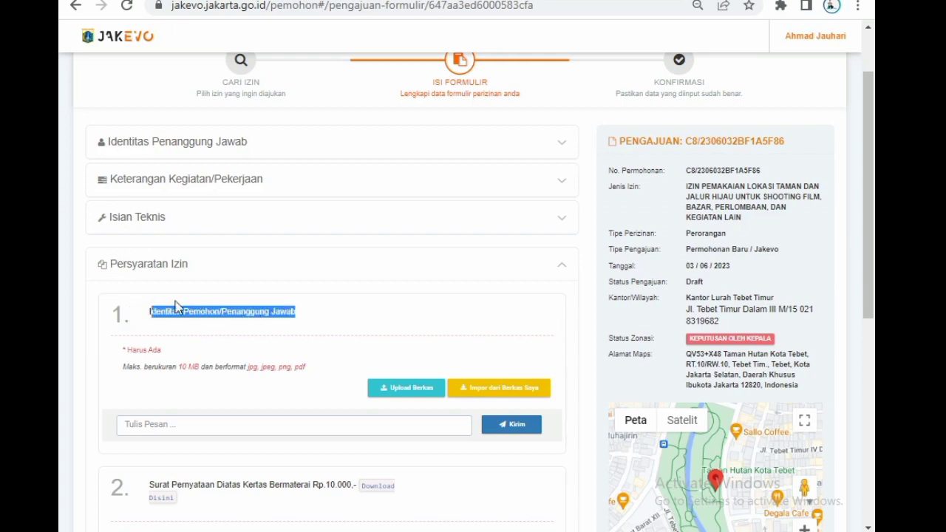
pyautogui.scroll(-2, 243, 306)
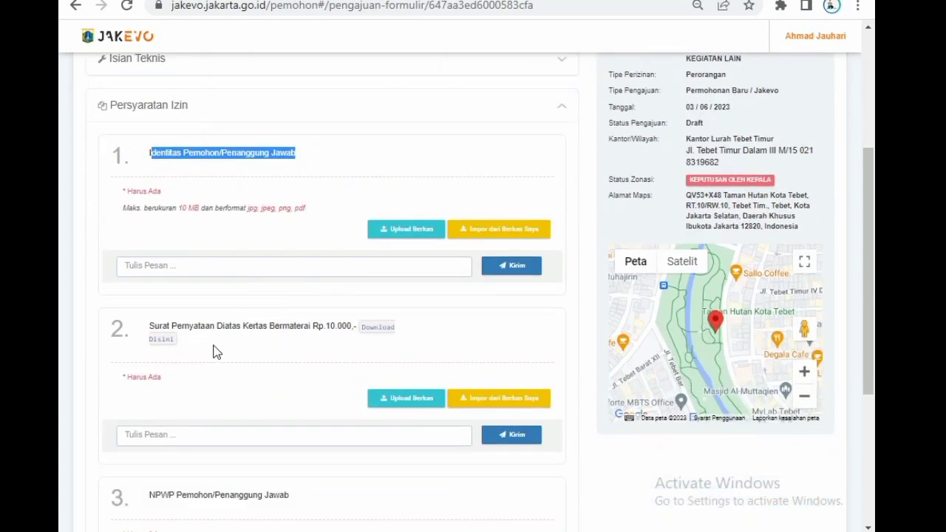
pyautogui.click(162, 340)
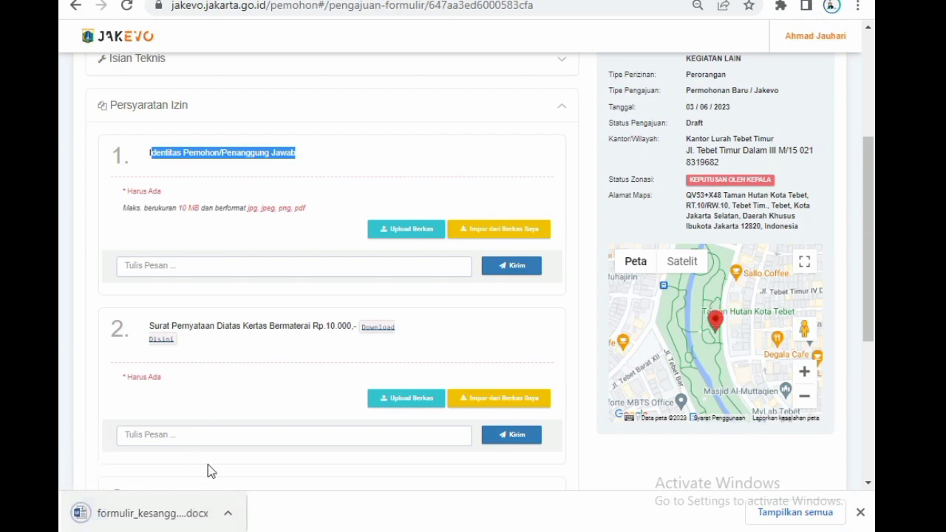
pyautogui.click(170, 520)
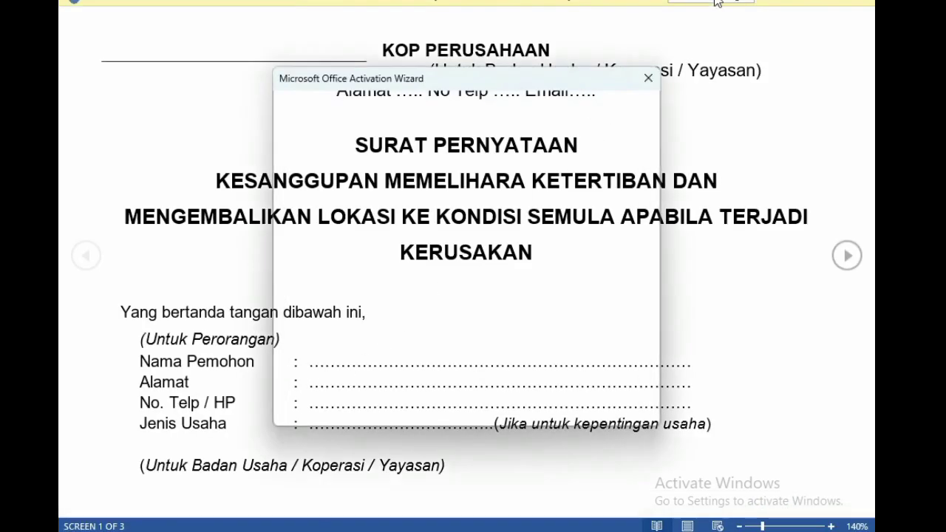
pyautogui.click(648, 83)
pyautogui.click(698, 4)
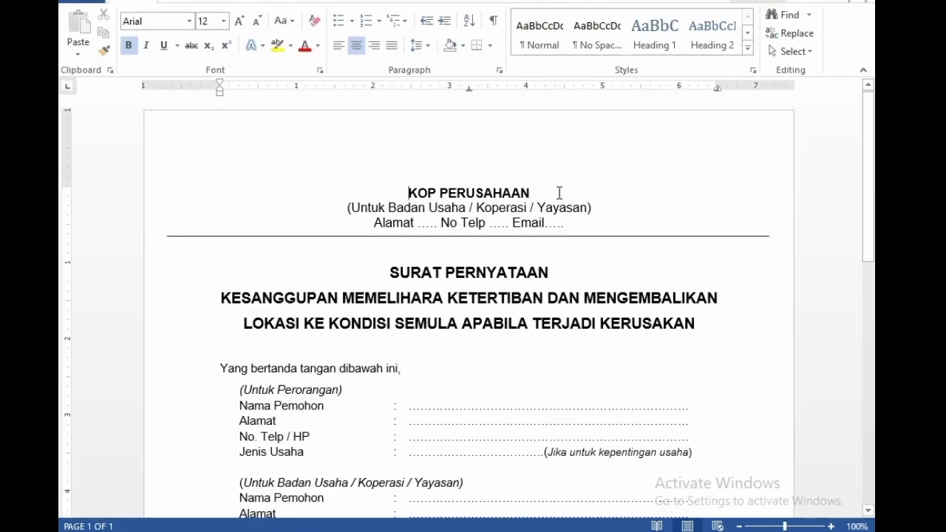
# Examine the statement letter's applicant fields for Perorangan and for Badan Usaha / Koperasi / Yayasan.
pyautogui.scroll(-5, 565, 189)
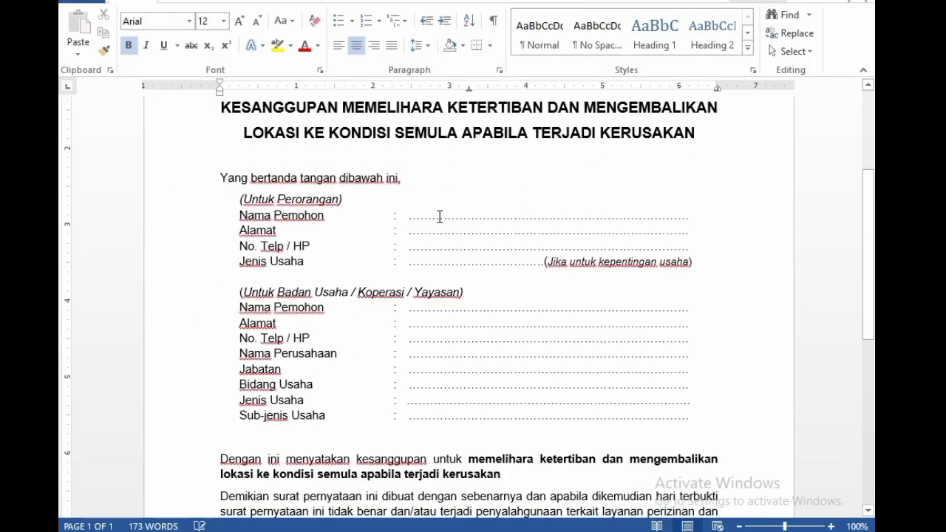
pyautogui.doubleClick(311, 201)
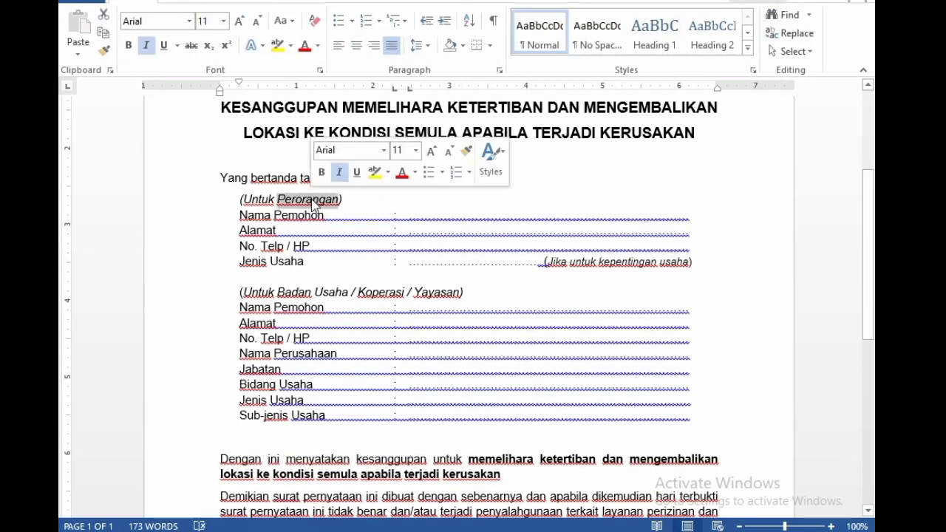
pyautogui.click(371, 211)
pyautogui.scroll(-2, 371, 212)
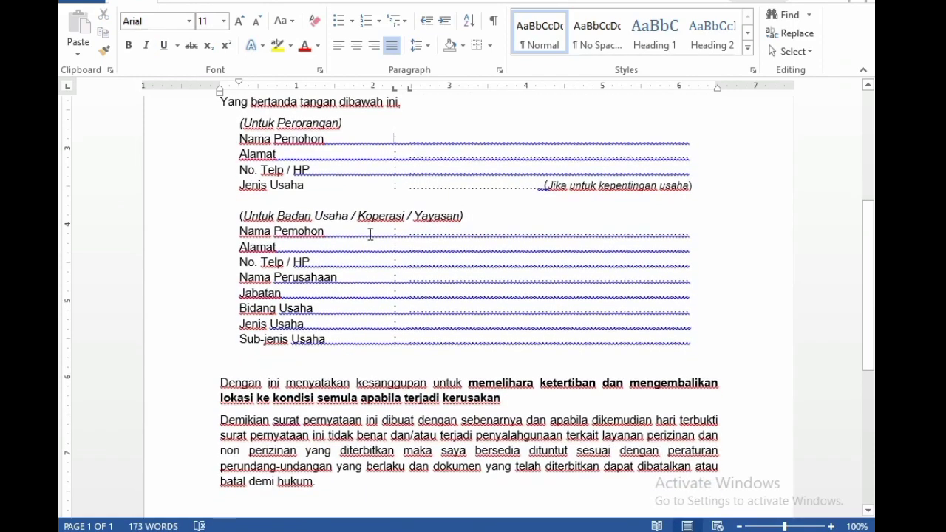
pyautogui.scroll(-4, 360, 252)
pyautogui.scroll(4, 365, 268)
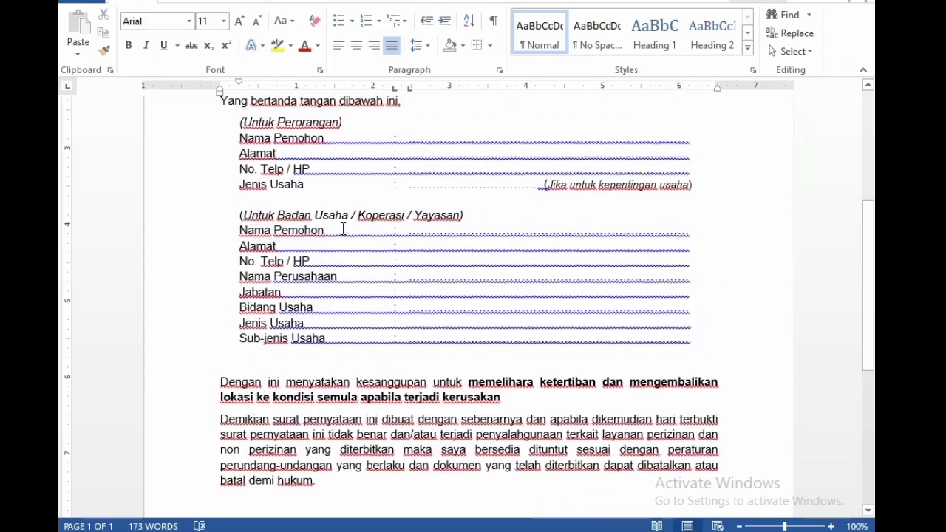
pyautogui.doubleClick(322, 216)
pyautogui.doubleClick(380, 216)
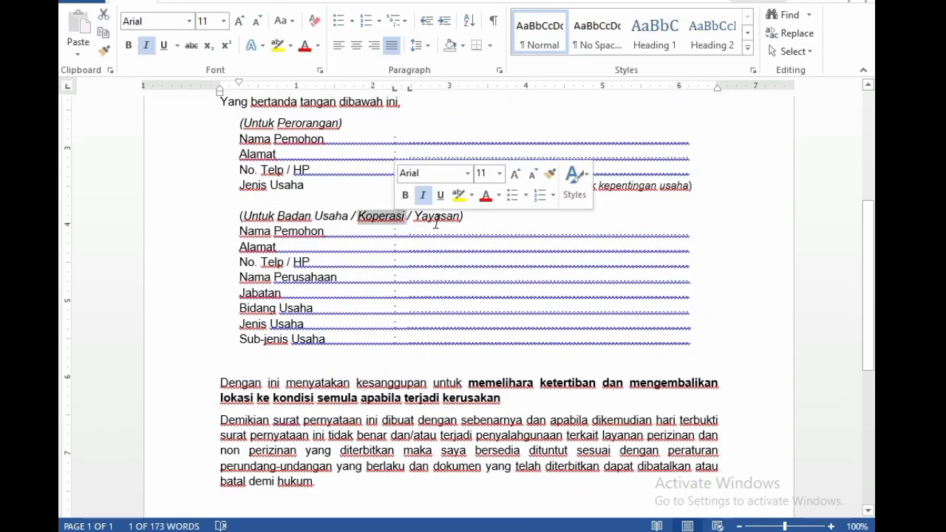
pyautogui.doubleClick(437, 216)
# Read the letter's commitment paragraphs and signature block, and return to the JakEVO requirements list at the NPWP item.
pyautogui.scroll(-1, 312, 319)
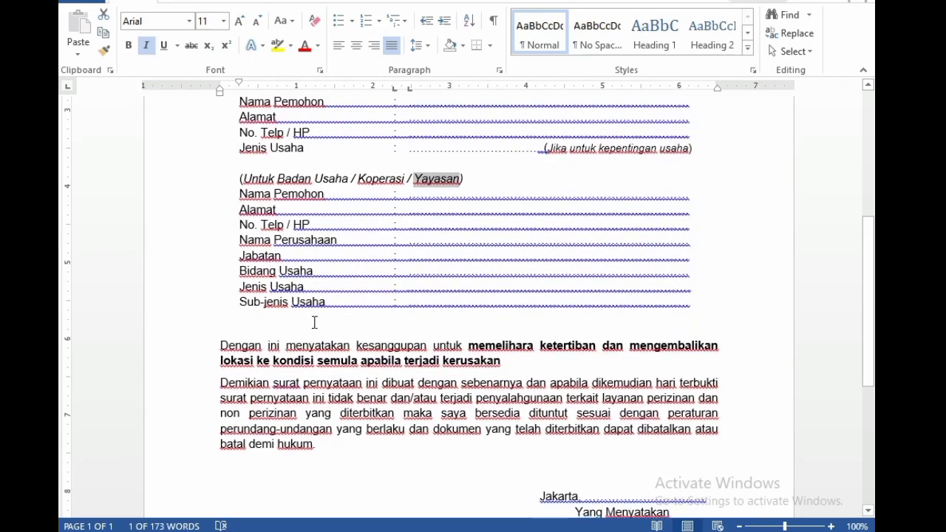
pyautogui.scroll(-1, 362, 338)
pyautogui.scroll(-3, 379, 358)
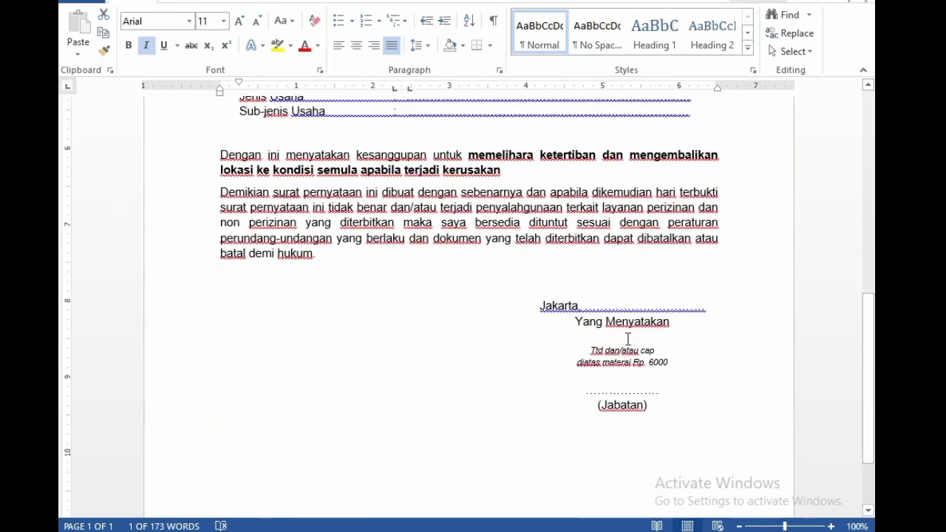
pyautogui.click(643, 305)
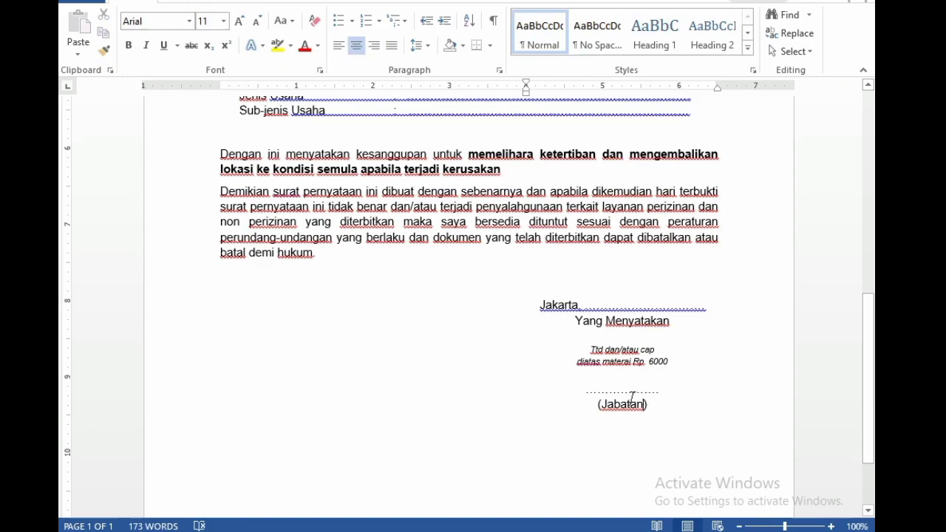
pyautogui.scroll(1, 557, 359)
pyautogui.doubleClick(487, 212)
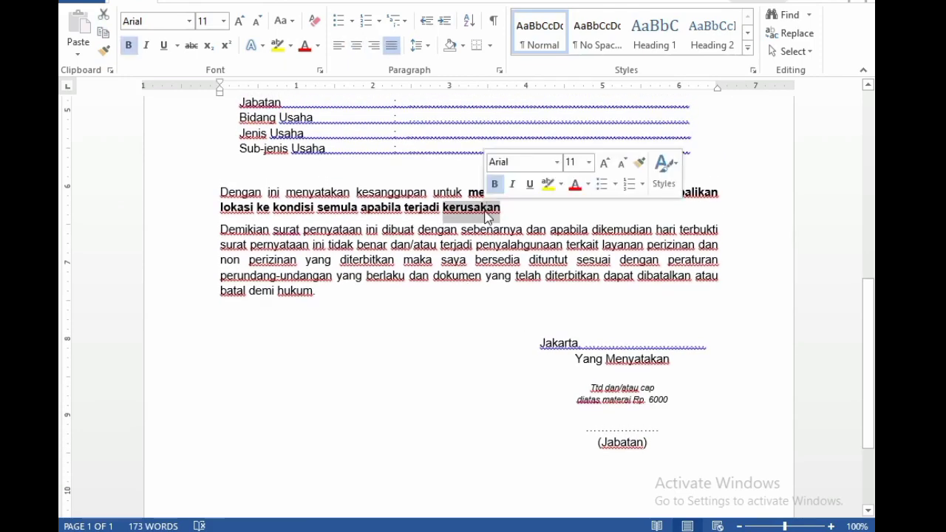
pyautogui.click(478, 244)
pyautogui.scroll(4, 560, 276)
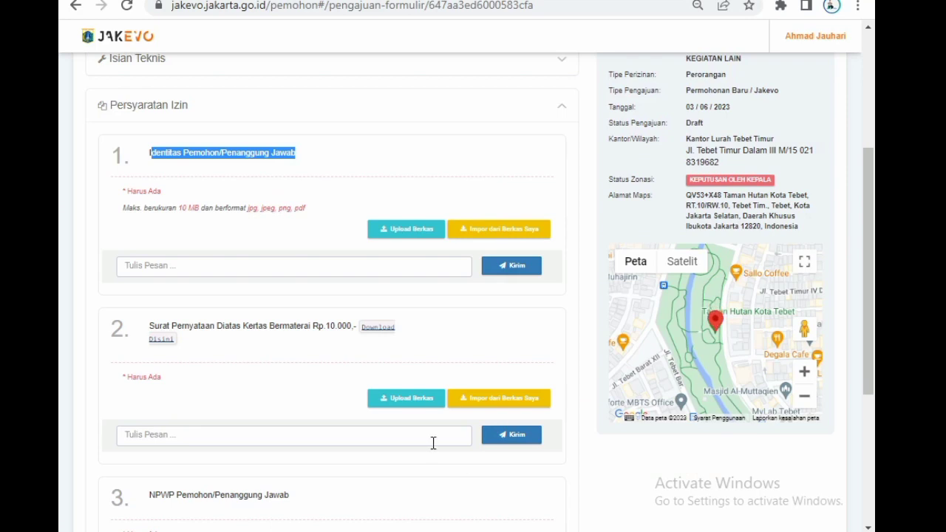
pyautogui.scroll(-1, 318, 419)
pyautogui.scroll(-3, 318, 419)
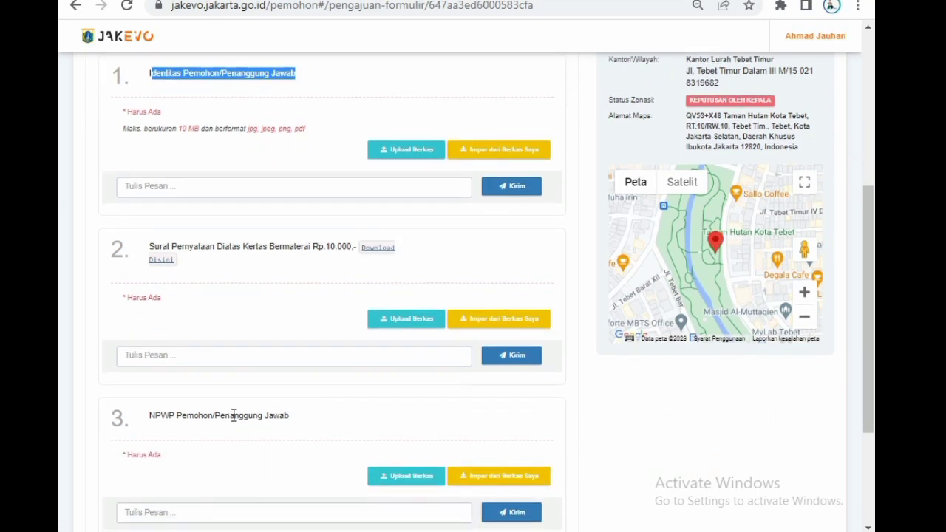
# Check the NPWP Pemohon/Penanggung Jawab requirement at the end of the list and try to submit the application form.
pyautogui.moveTo(301, 259); pyautogui.dragTo(163, 266)
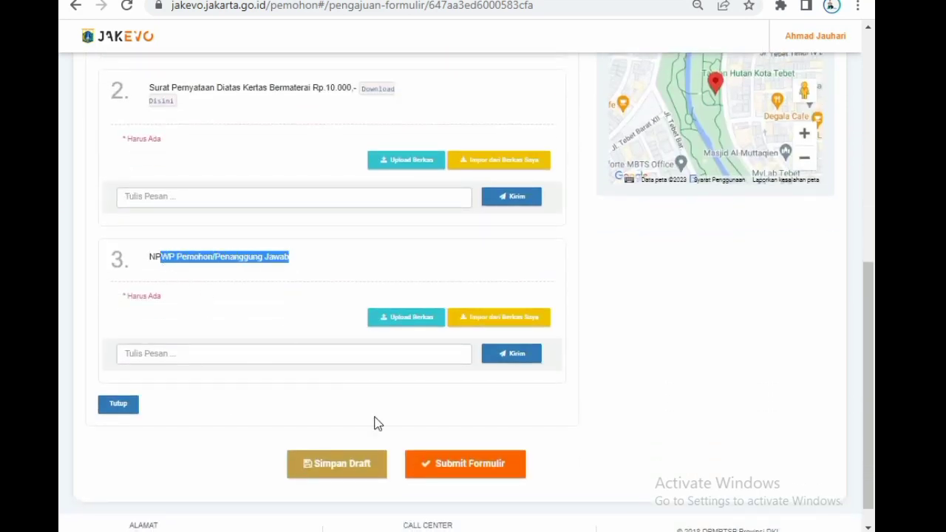
pyautogui.click(466, 464)
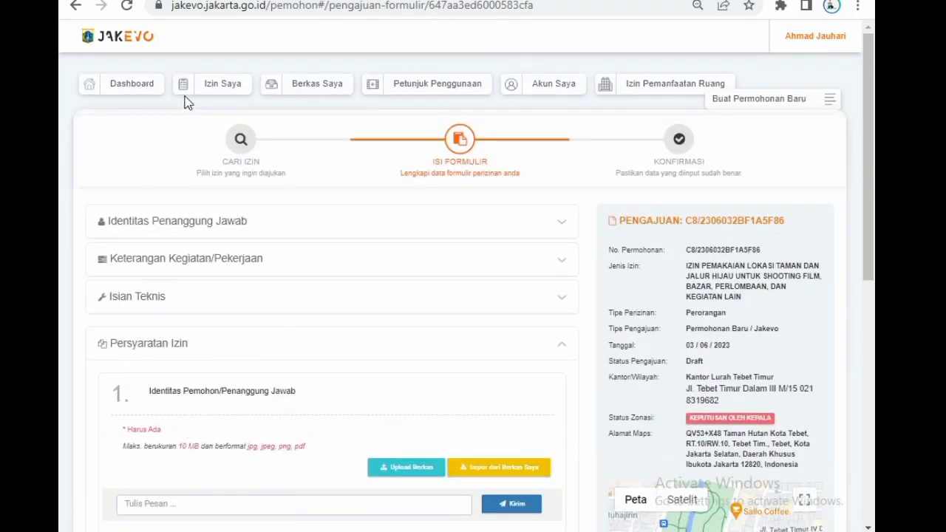
# List the account's completed (Selesai) permits and browse through to the third page of entries.
pyautogui.click(223, 85)
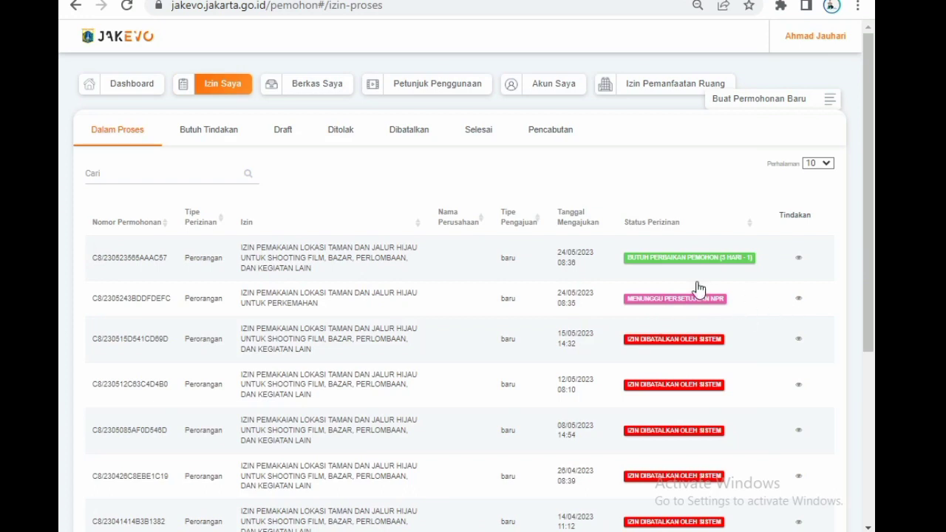
pyautogui.click(482, 135)
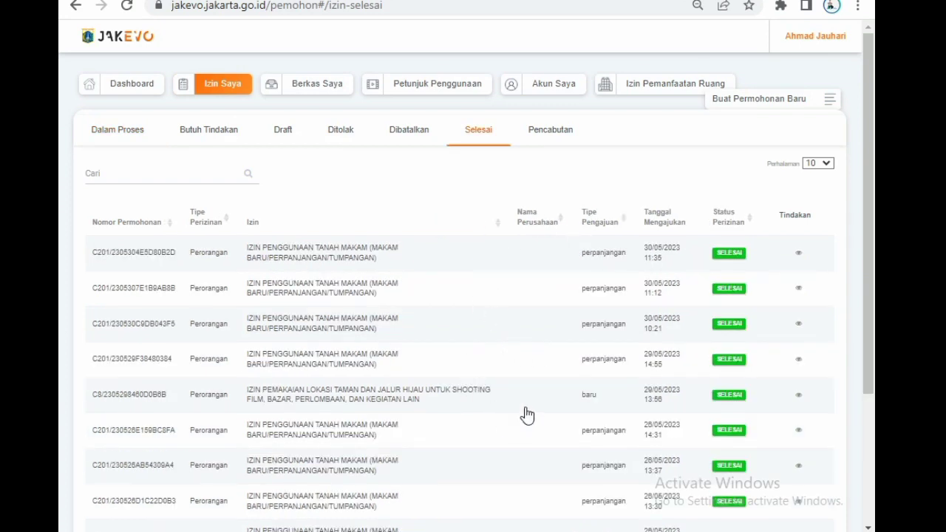
pyautogui.scroll(-3, 526, 416)
pyautogui.scroll(3, 529, 416)
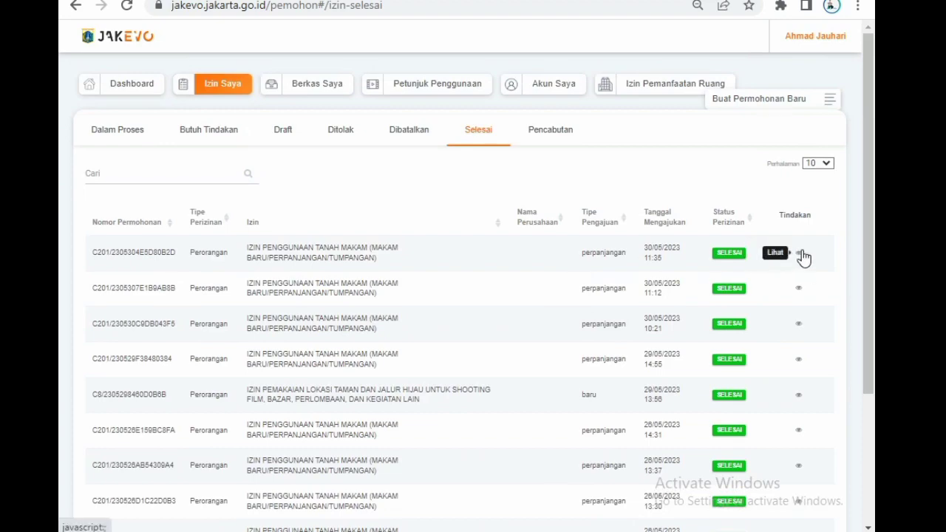
pyautogui.scroll(-3, 809, 281)
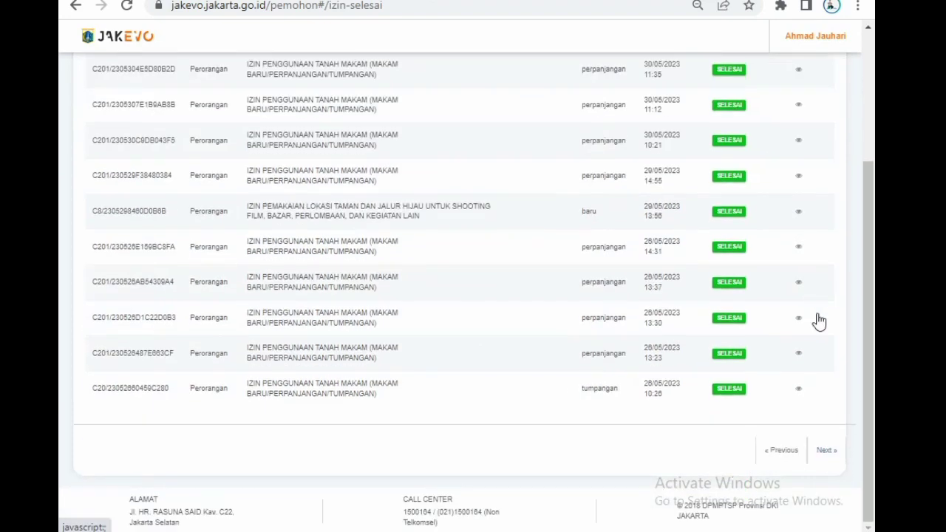
pyautogui.click(825, 452)
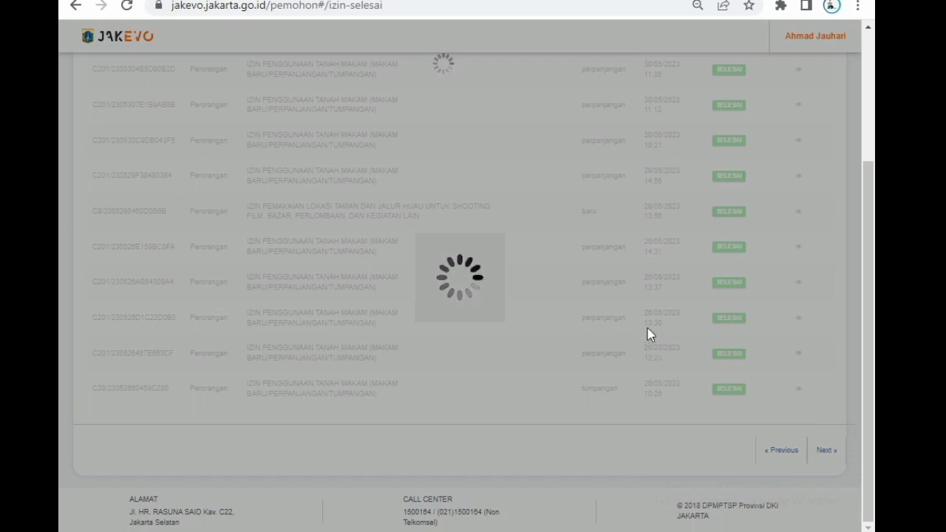
pyautogui.scroll(3, 648, 323)
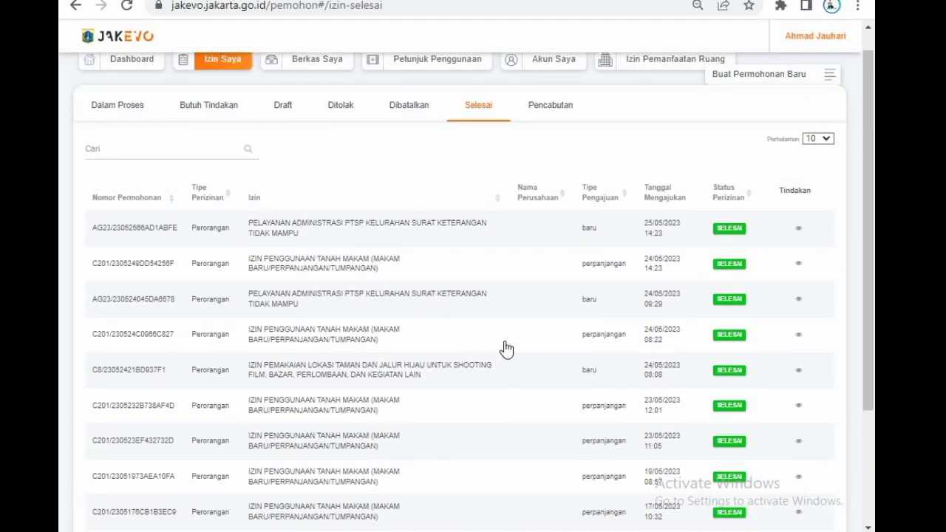
pyautogui.scroll(-2, 506, 349)
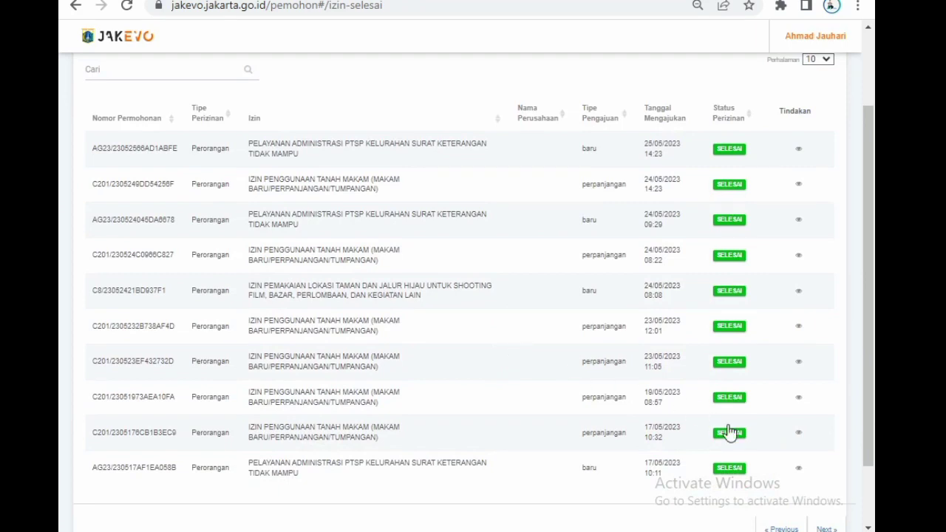
pyautogui.click(840, 526)
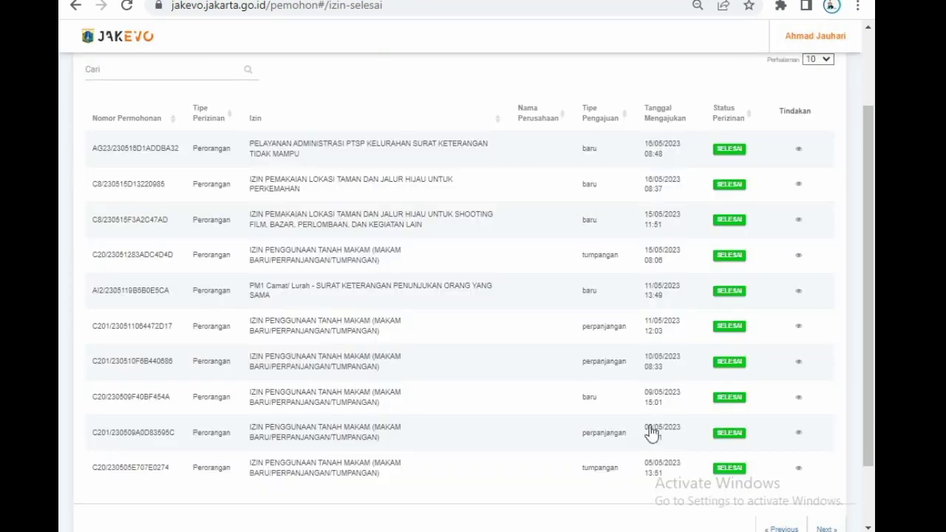
# View the completed camping (perkemahan) park-use permit from 16/05/2023 and examine its Surat Keputusan document and application details.
pyautogui.click(798, 186)
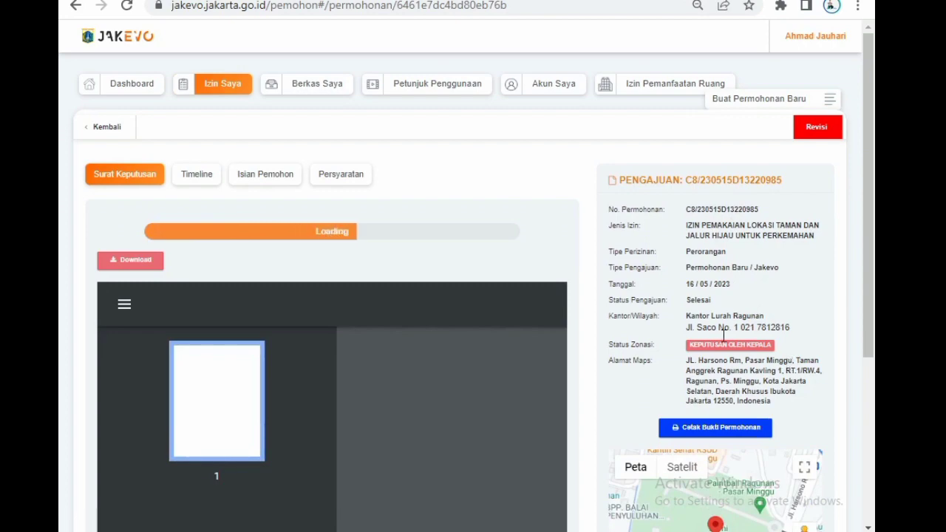
pyautogui.scroll(-5, 437, 299)
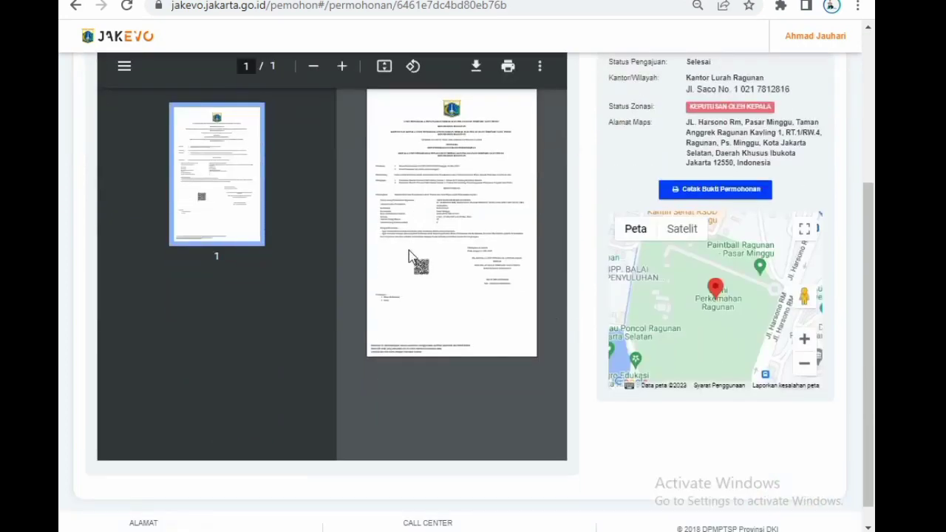
pyautogui.scroll(2, 352, 236)
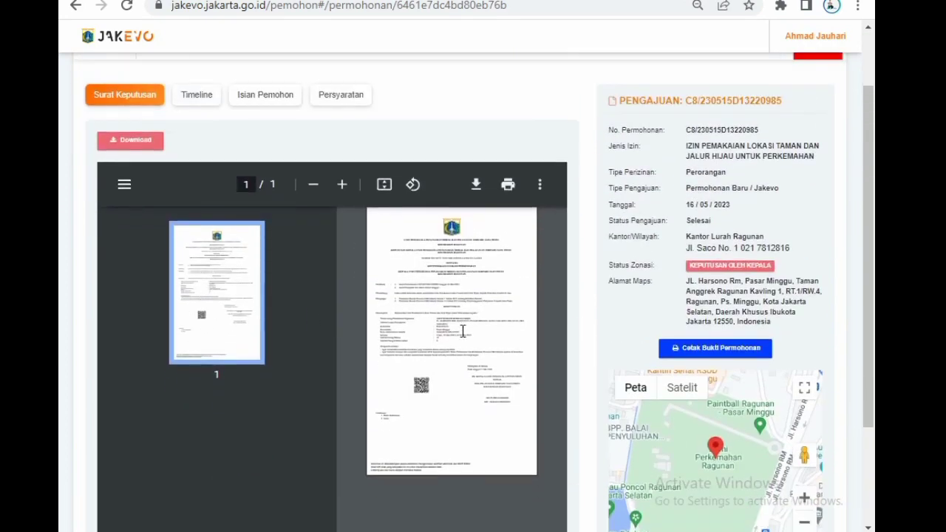
pyautogui.scroll(1, 460, 329)
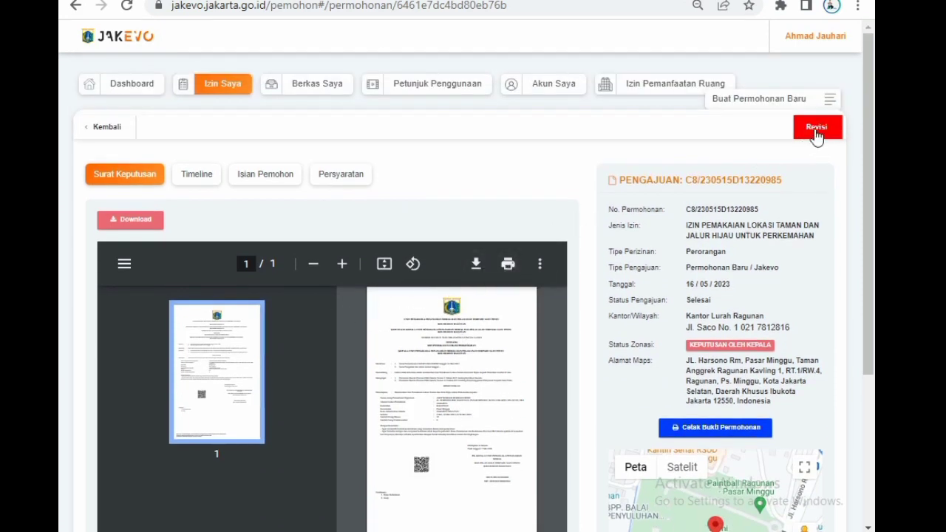
pyautogui.scroll(-3, 406, 226)
pyautogui.scroll(3, 405, 226)
# Search Google in a new browser tab for "TAMAN HUTAN KOTA TEBET" and look over the results.
pyautogui.hotkey('ctrl', 't')
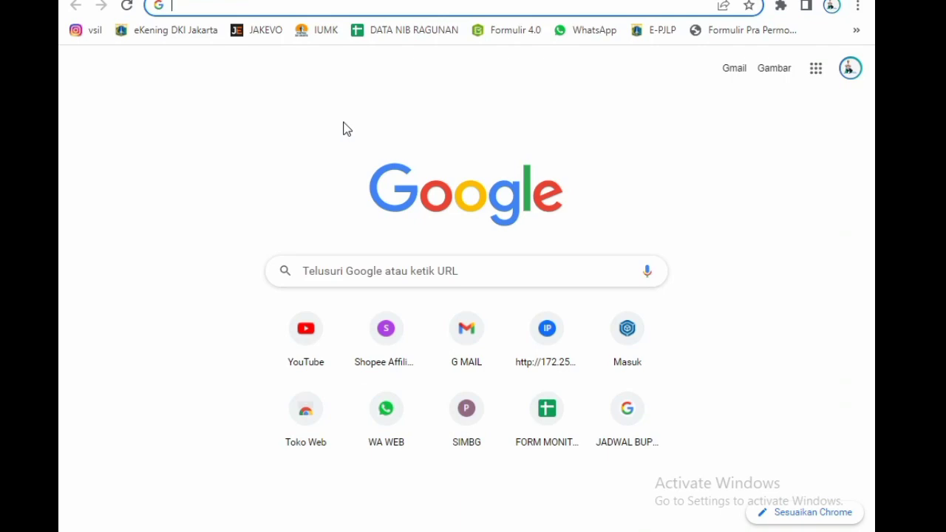
pyautogui.write('TAMAN')
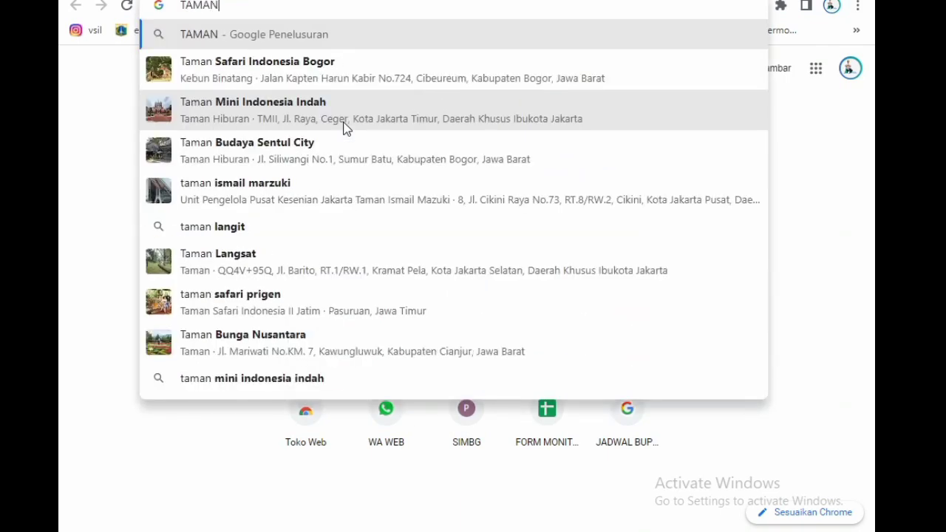
pyautogui.write(' HUTAN')
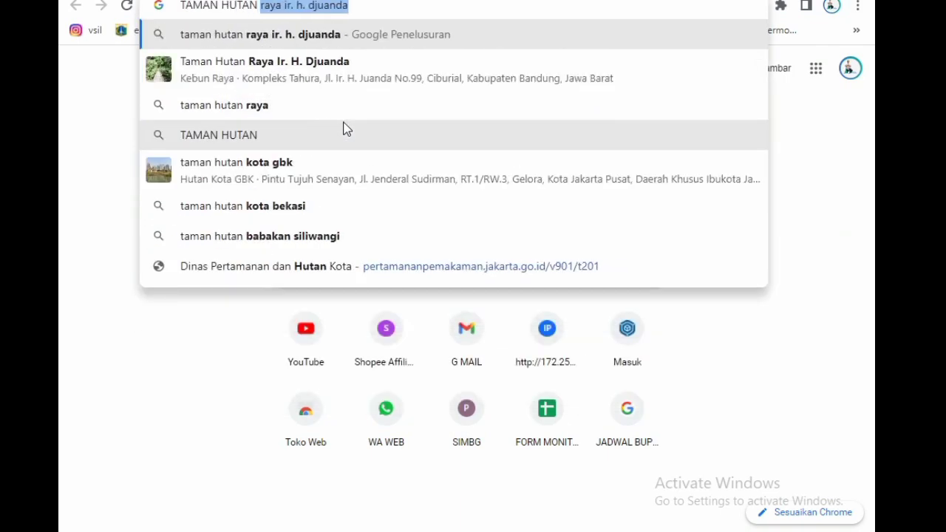
pyautogui.write(' K')
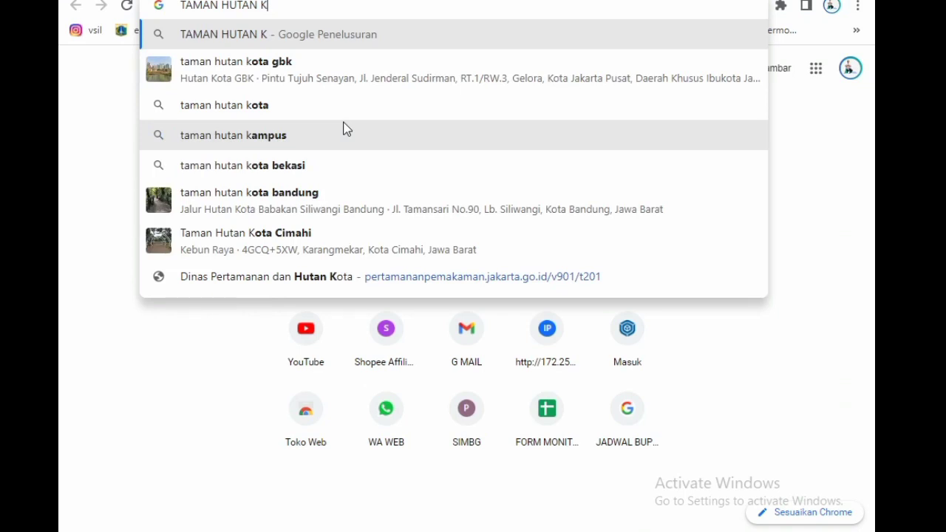
pyautogui.write('OTA TEB')
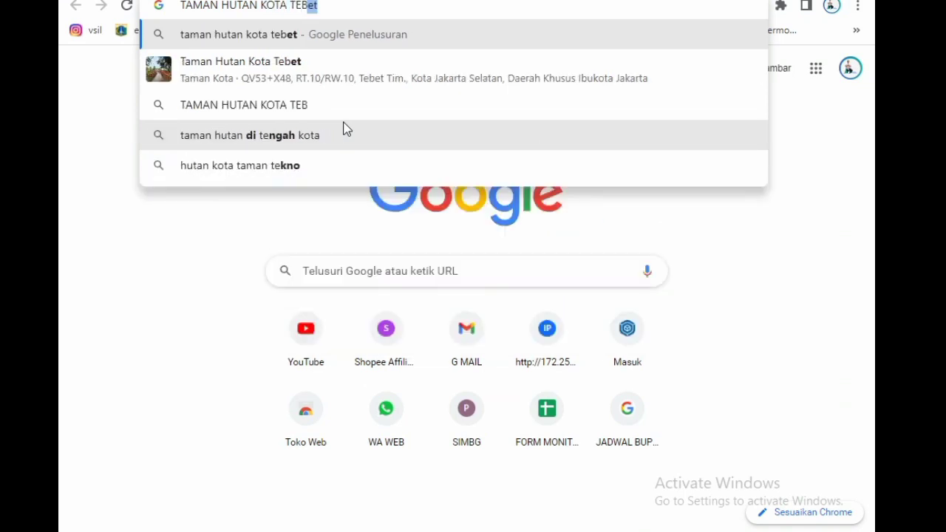
pyautogui.write('ET')
pyautogui.press('Return')
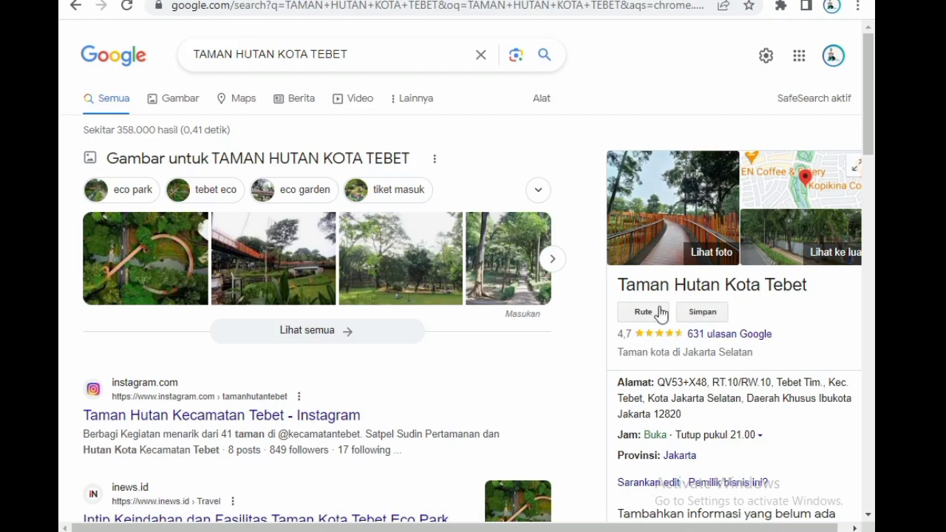
pyautogui.scroll(-1, 363, 313)
pyautogui.scroll(1, 363, 313)
# Search Google in another new tab for "TAMAN R PERTRA TEBET" and accept the corrected query "TAMAN RPTRA TEBET".
pyautogui.hotkey('ctrl', 't')
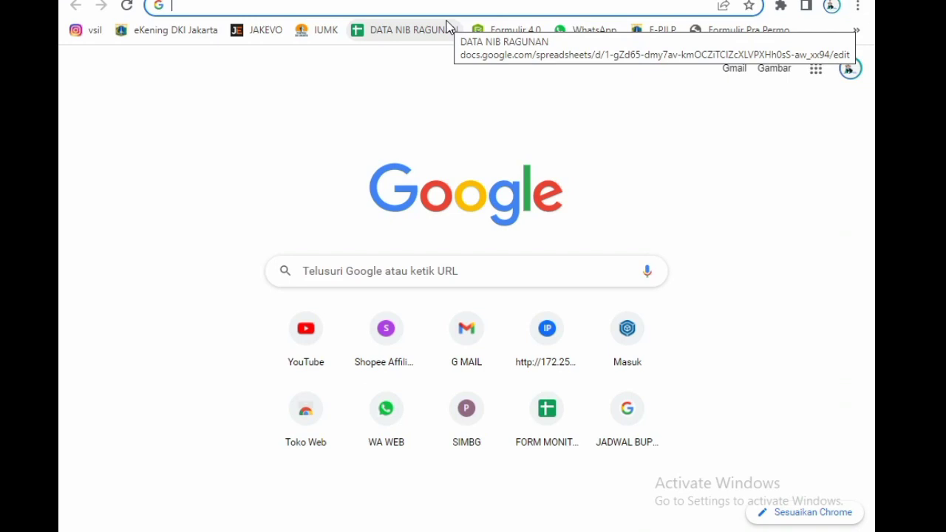
pyautogui.write('RP')
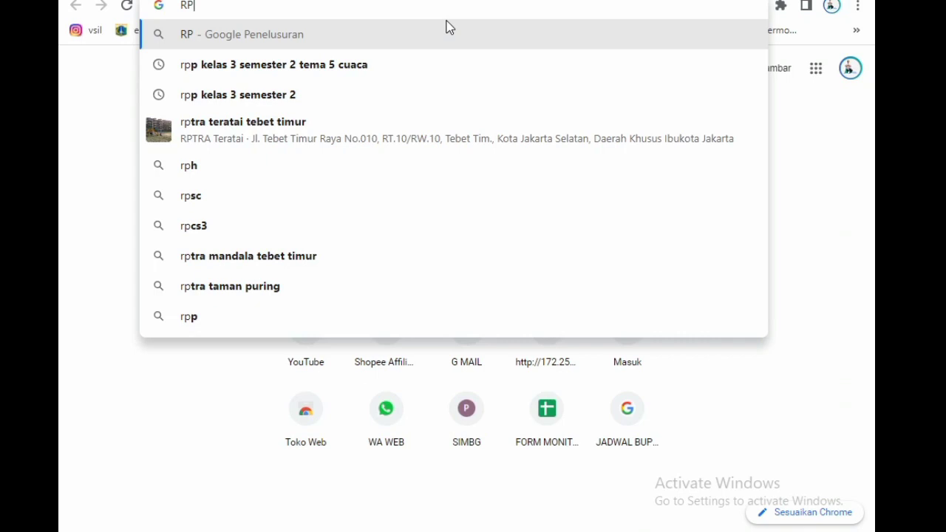
pyautogui.press('BackSpace')
pyautogui.press('BackSpace')
pyautogui.write('TAM')
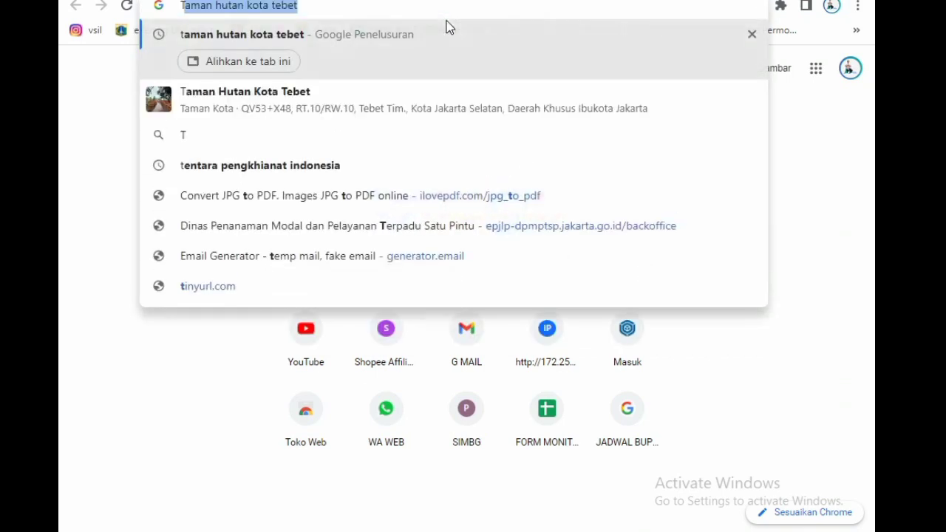
pyautogui.write('AN')
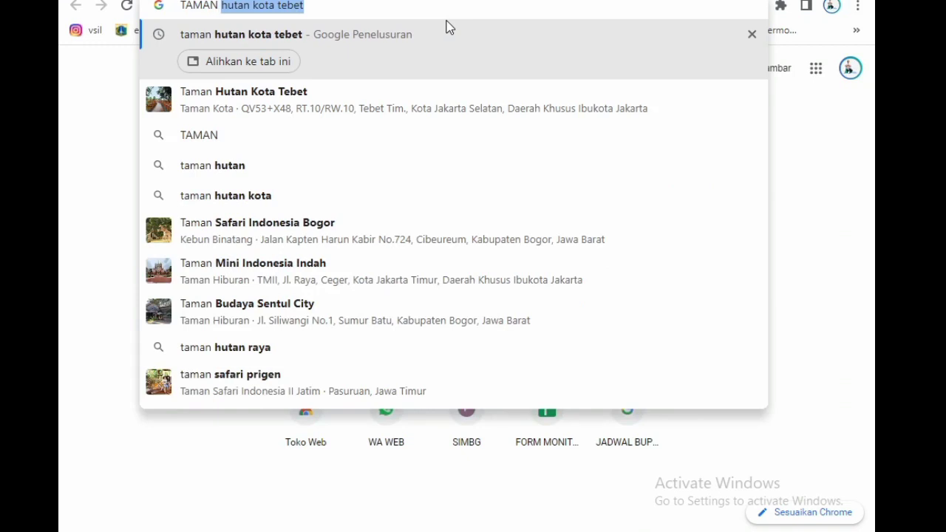
pyautogui.write(' R PERT')
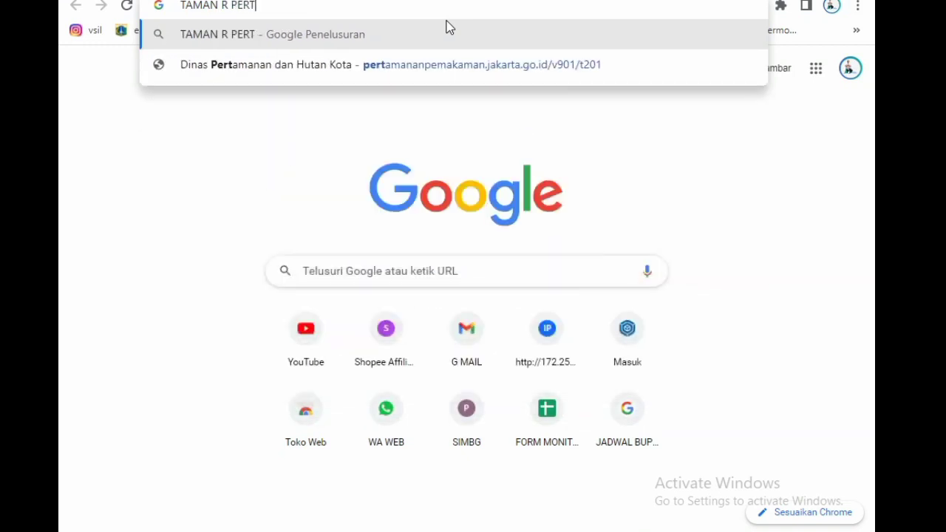
pyautogui.write('RA')
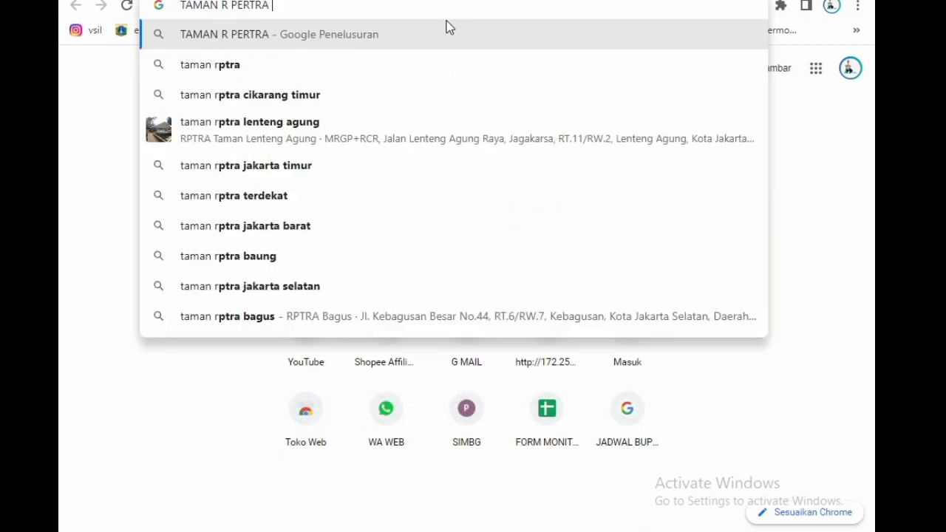
pyautogui.write(' TEBET')
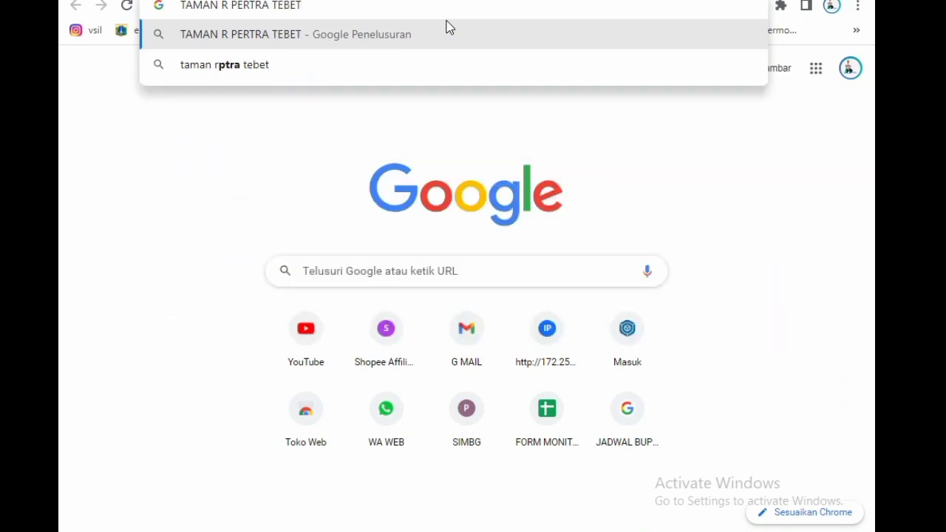
pyautogui.press('Return')
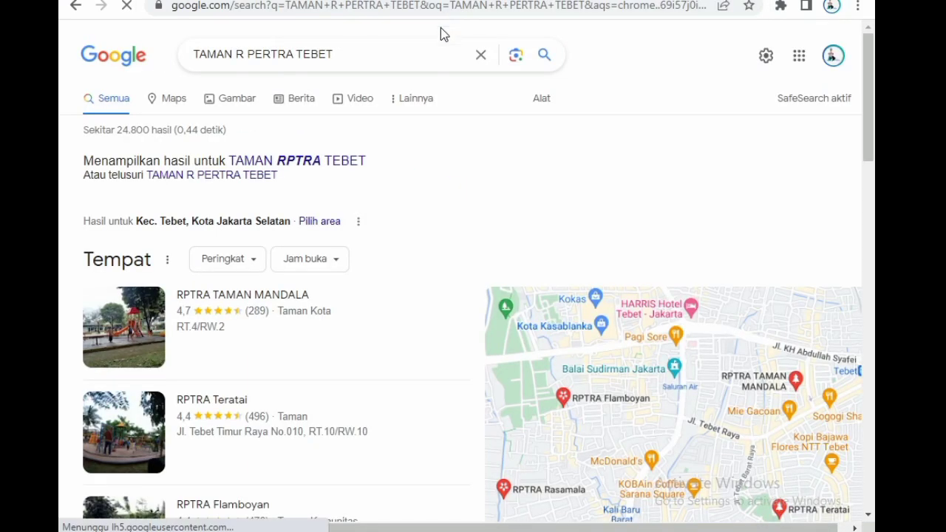
pyautogui.click(310, 163)
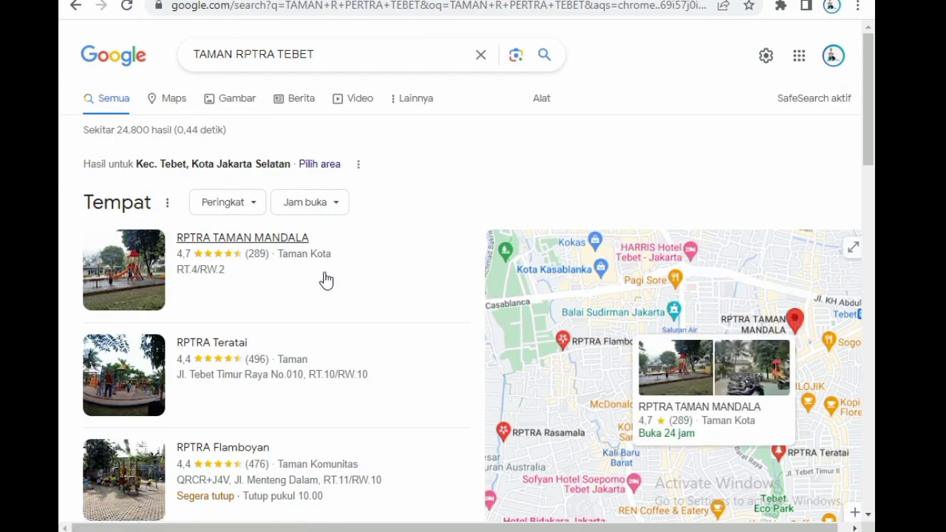
# Look through the places and web results for RPTRA parks in Tebet.
pyautogui.scroll(-5, 394, 320)
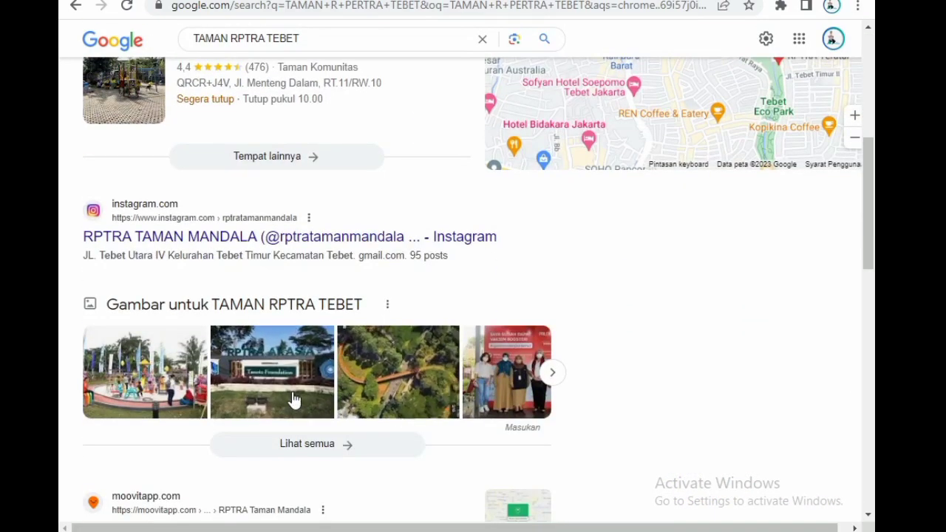
pyautogui.scroll(-8, 285, 418)
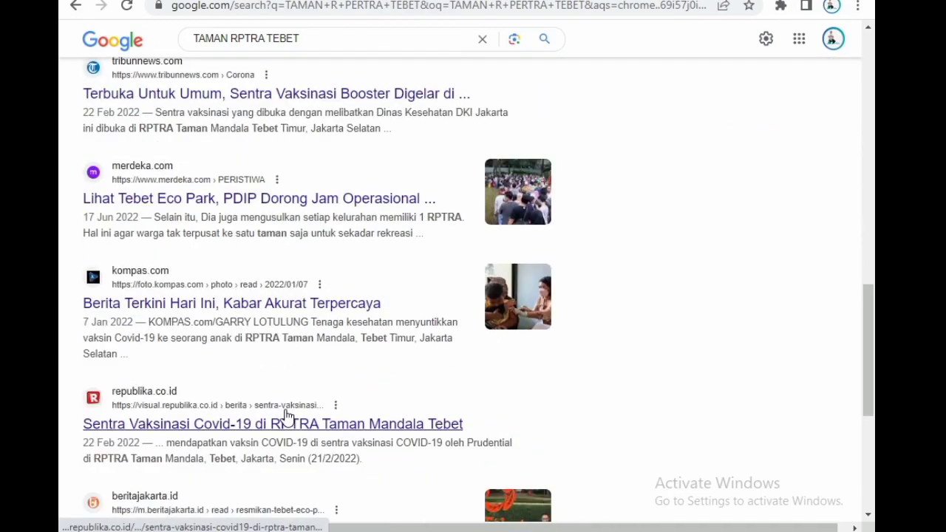
pyautogui.scroll(-5, 286, 416)
pyautogui.scroll(10, 289, 416)
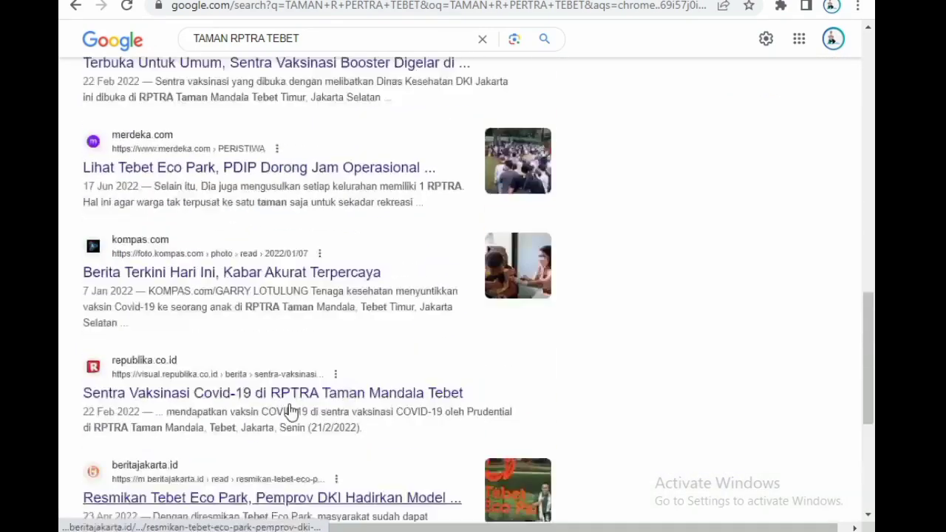
pyautogui.scroll(2, 290, 402)
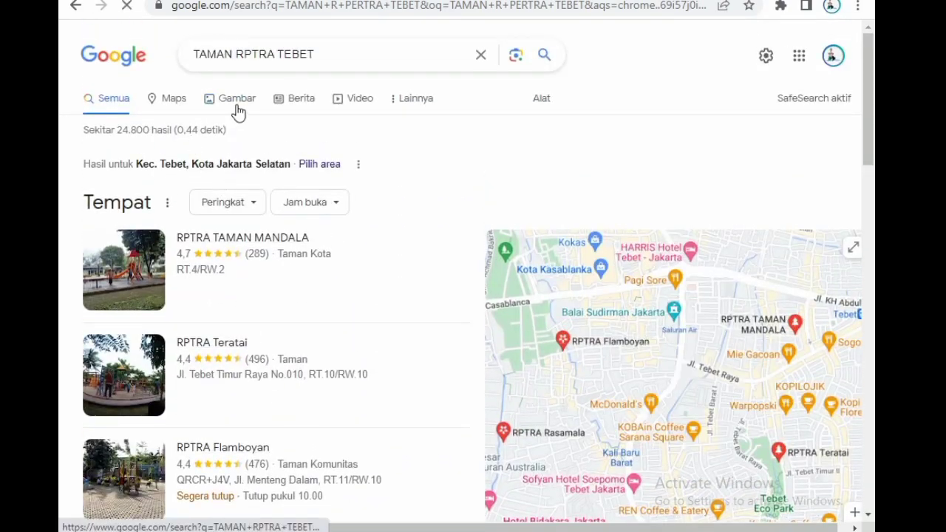
# Show the image results for "TAMAN RPTRA TEBET" and browse the park photos.
pyautogui.click(236, 101)
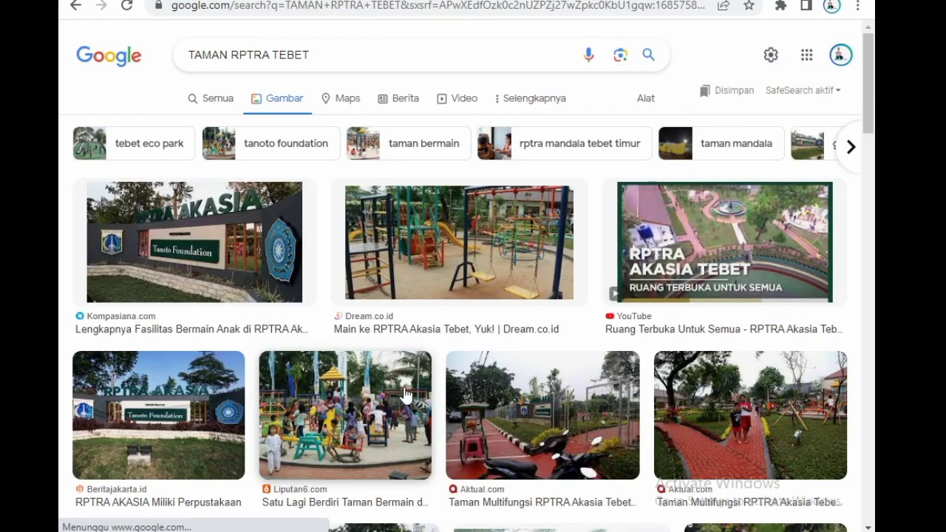
pyautogui.scroll(-2, 405, 395)
pyautogui.scroll(-2, 404, 395)
pyautogui.scroll(-4, 405, 395)
pyautogui.scroll(-2, 405, 395)
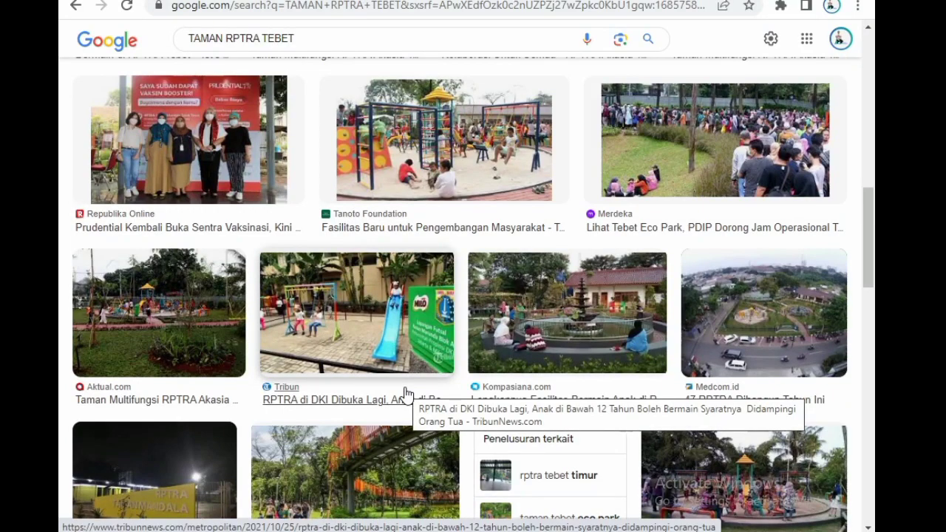
# Browse further through the Tebet RPTRA park photos and preview the Kompas.com image of people seated under a pavilion.
pyautogui.scroll(-2, 405, 396)
pyautogui.scroll(-4, 405, 396)
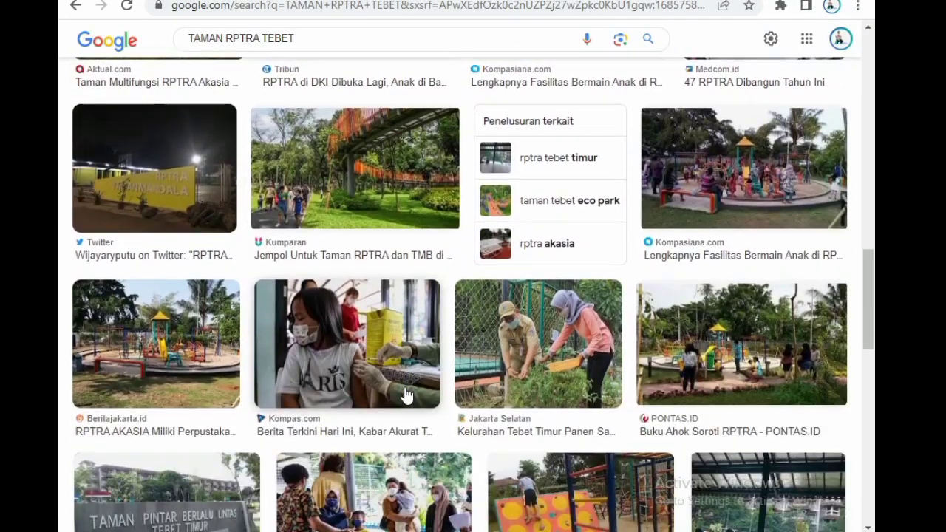
pyautogui.scroll(-2, 405, 396)
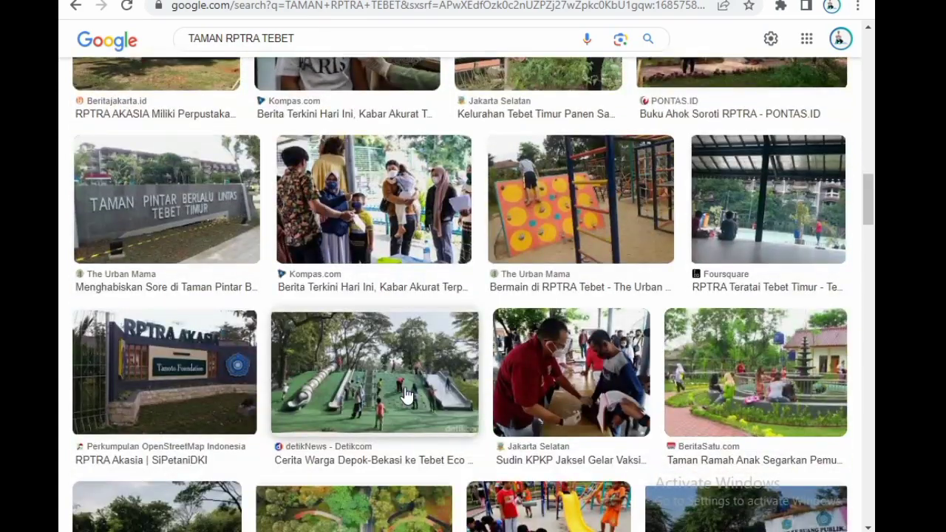
pyautogui.scroll(-5, 405, 395)
pyautogui.scroll(-2, 405, 395)
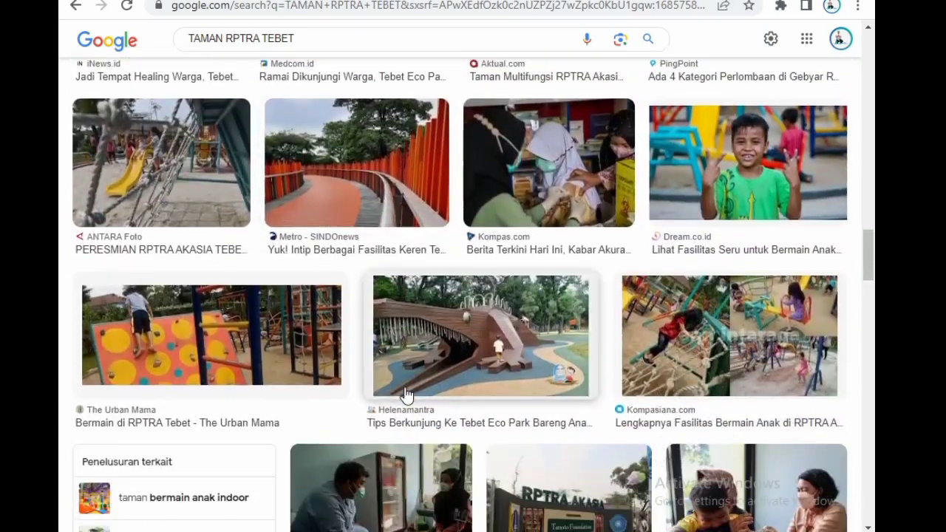
pyautogui.scroll(-5, 405, 395)
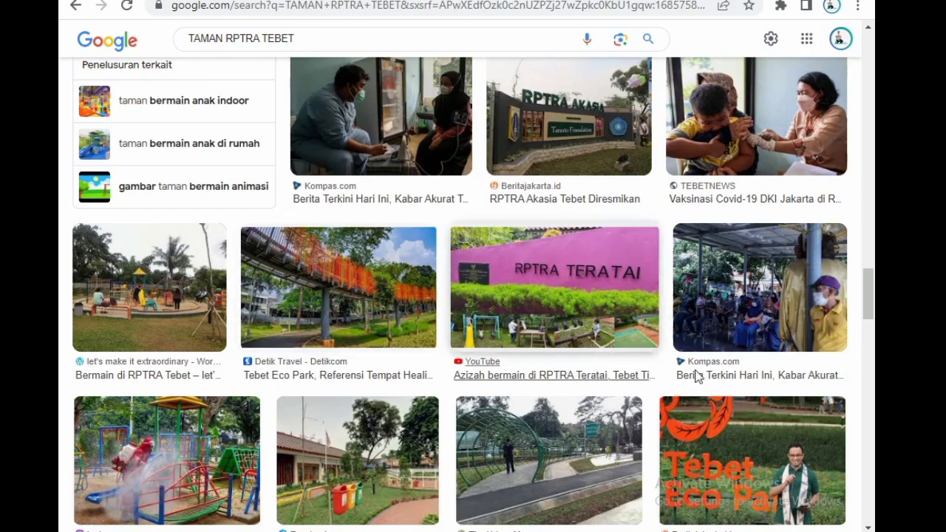
pyautogui.click(760, 311)
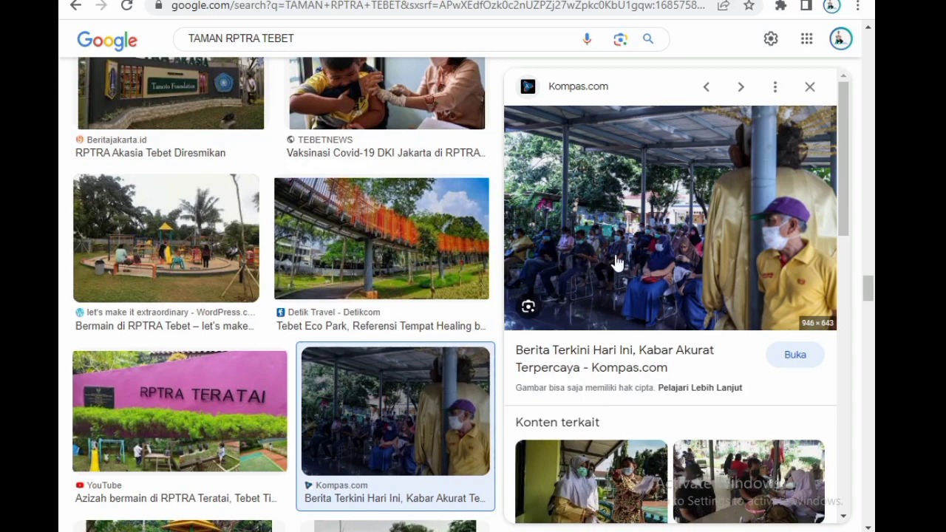
# Look through more of the park image results and preview the Beritajakarta.id photo "Menikmati Fasilitas RPTRA MH Thamrin".
pyautogui.scroll(-8, 385, 353)
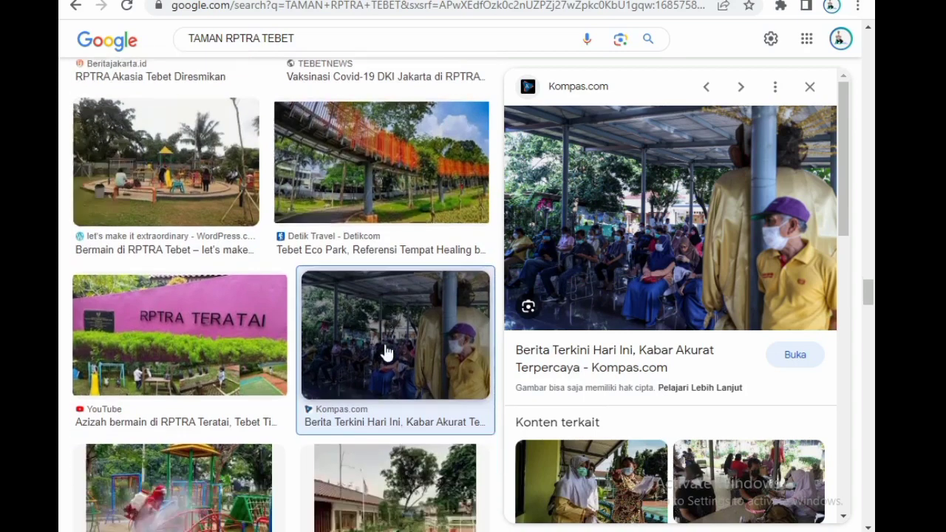
pyautogui.scroll(-5, 386, 354)
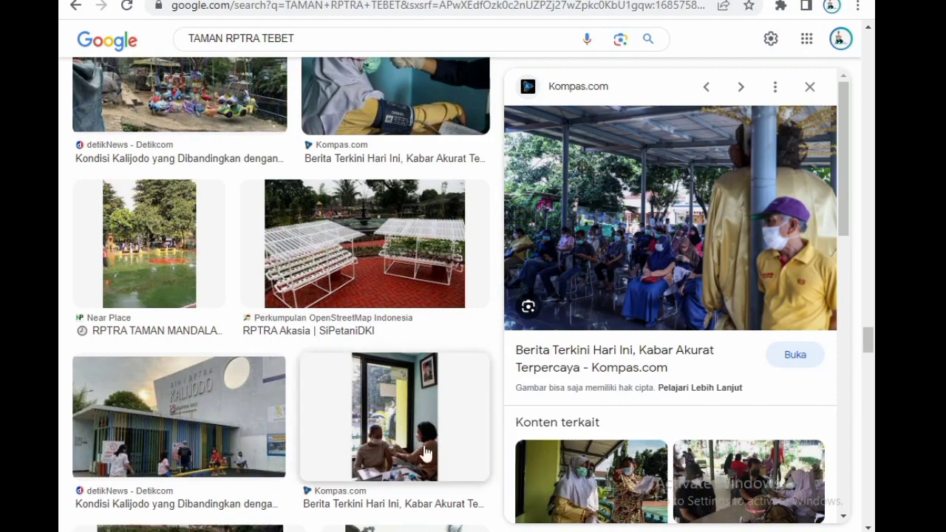
pyautogui.scroll(-10, 388, 451)
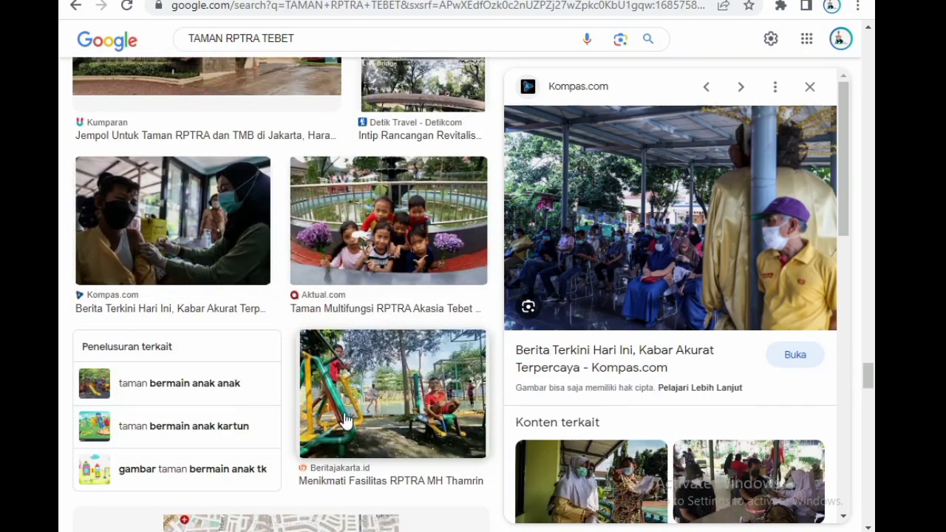
pyautogui.click(345, 418)
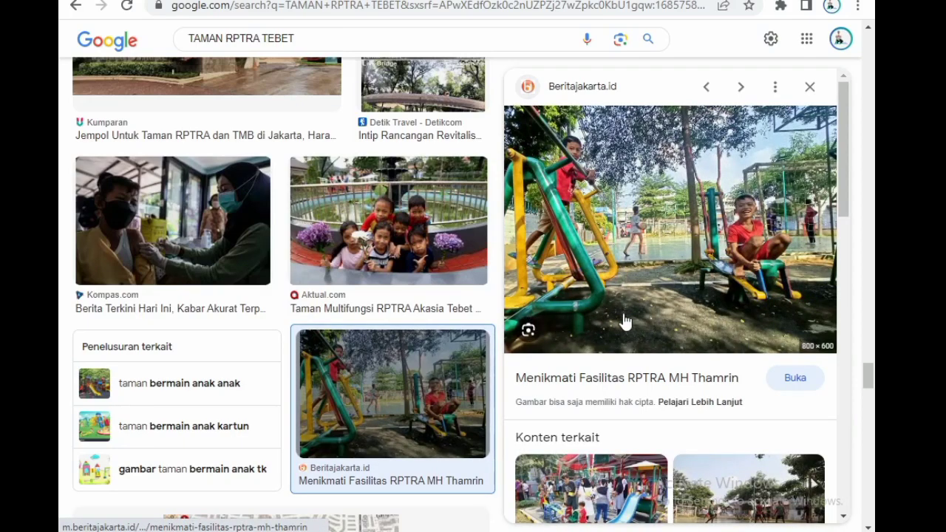
# Browse the related images and preview "Pemanfaatan RPTRA" from Tirto.ID and the photo of the RPTRA MH Thamrin inauguration.
pyautogui.scroll(-10, 622, 319)
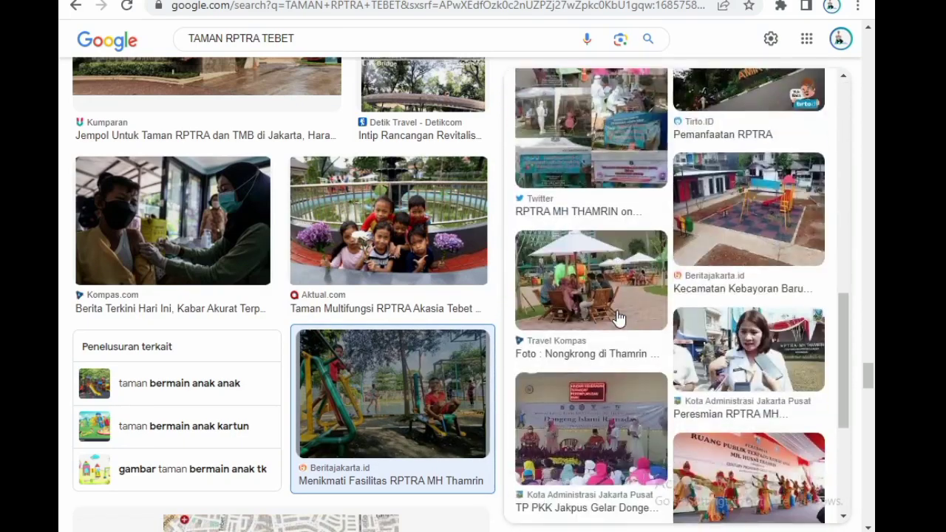
pyautogui.scroll(3, 619, 318)
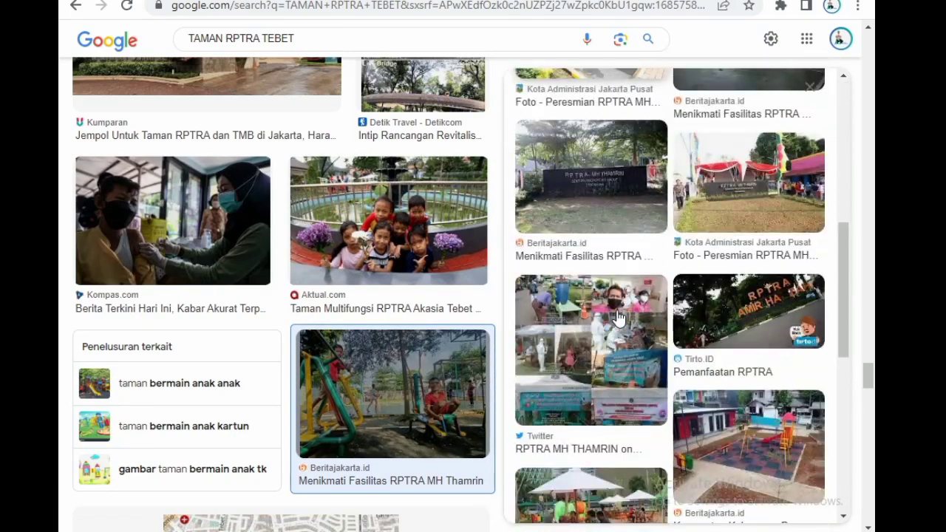
pyautogui.click(733, 309)
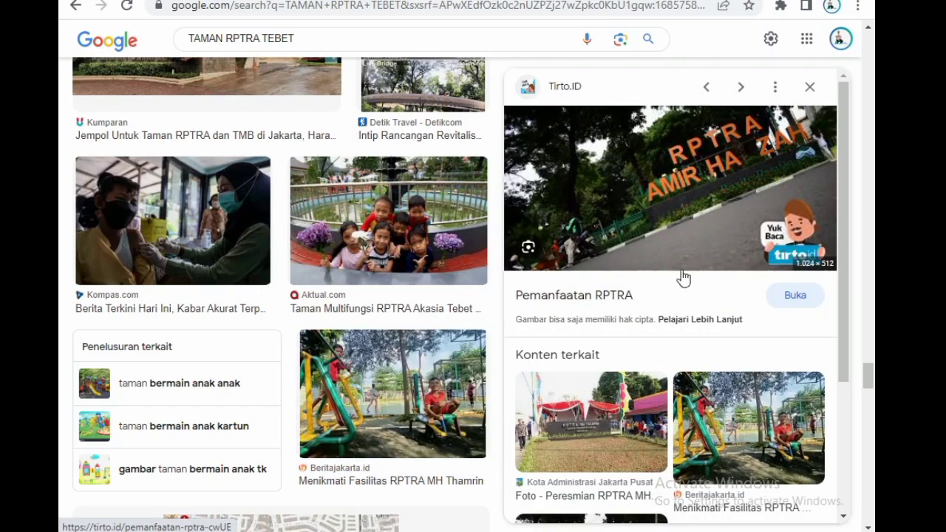
pyautogui.click(608, 423)
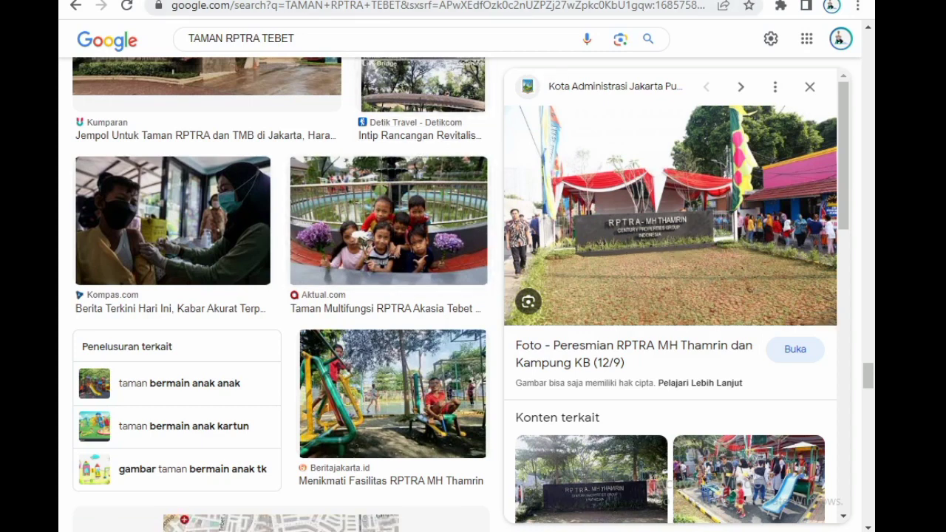
# Open a new browser tab and enter "ig" as the address or search term.
pyautogui.hotkey('ctrl', 't')
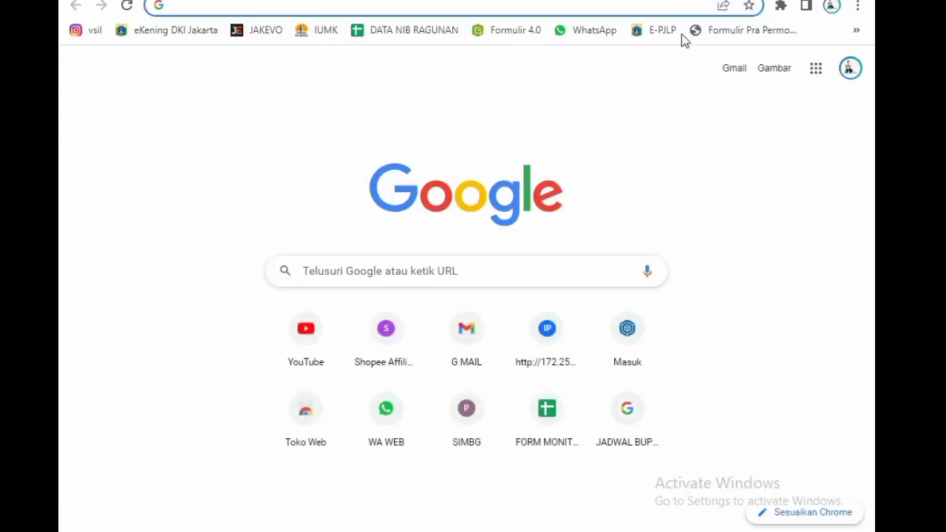
pyautogui.write('ig')
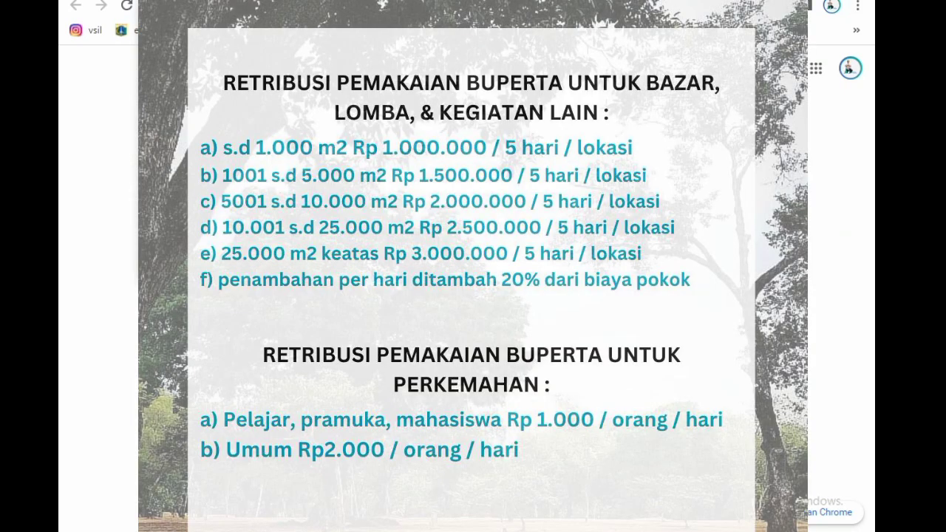